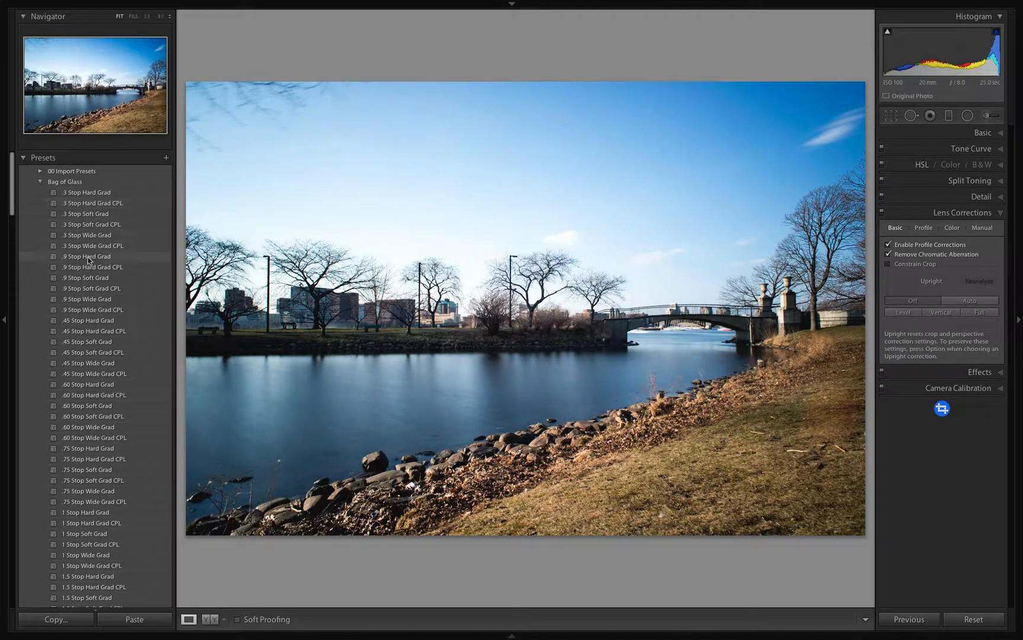
- Browse the Bag of Glass presets and try .3 Stop Hard Grad and .3 Stop Soft Grad on the river photo
{"action": "scroll", "coordinate": [89, 268], "scroll_direction": "down", "scroll_amount": 3}
{"action": "scroll", "coordinate": [89, 268], "scroll_direction": "up", "scroll_amount": 3}
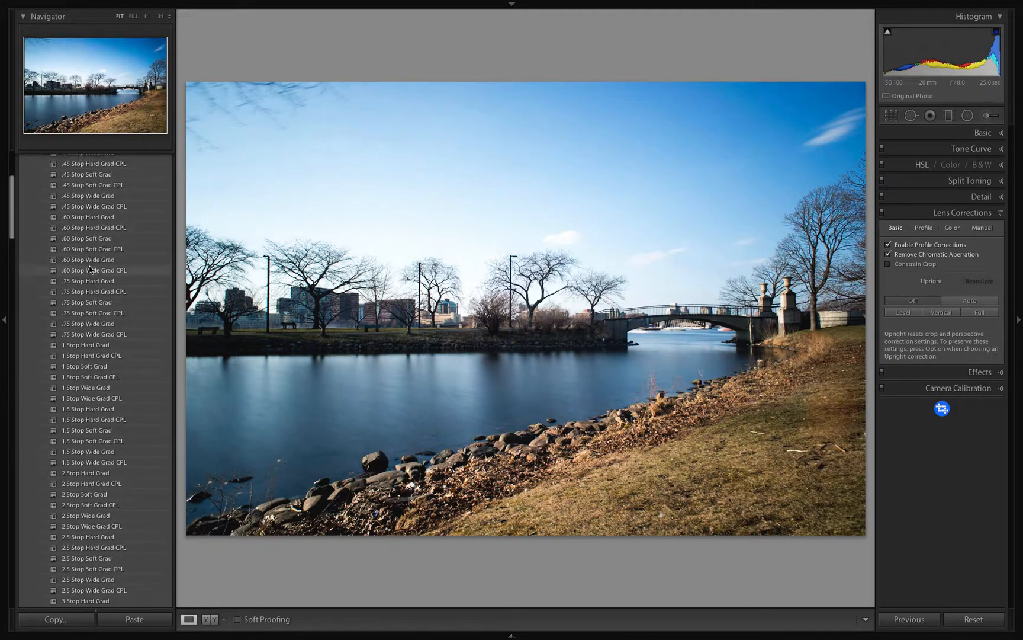
{"action": "scroll", "coordinate": [89, 268], "scroll_direction": "down", "scroll_amount": 1}
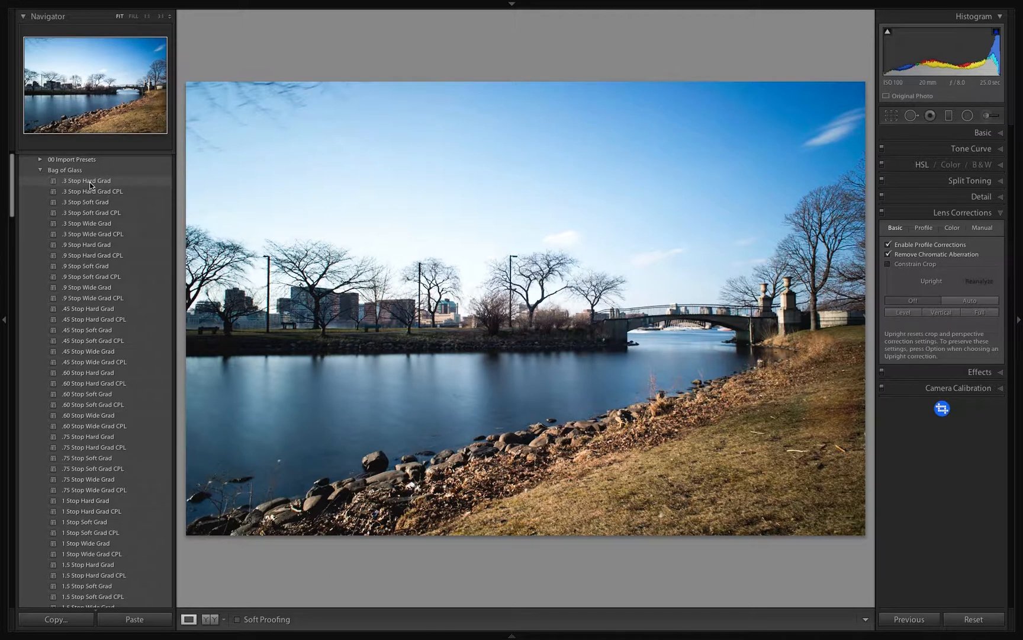
{"action": "scroll", "coordinate": [90, 284], "scroll_direction": "down", "scroll_amount": 5}
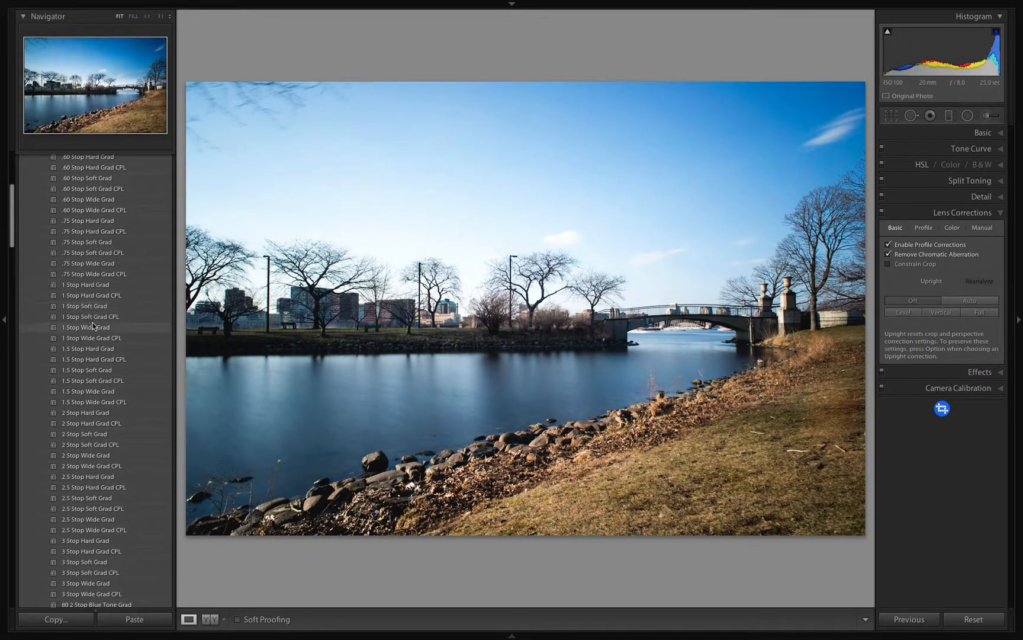
{"action": "scroll", "coordinate": [97, 315], "scroll_direction": "up", "scroll_amount": 4}
{"action": "scroll", "coordinate": [99, 315], "scroll_direction": "up", "scroll_amount": 1}
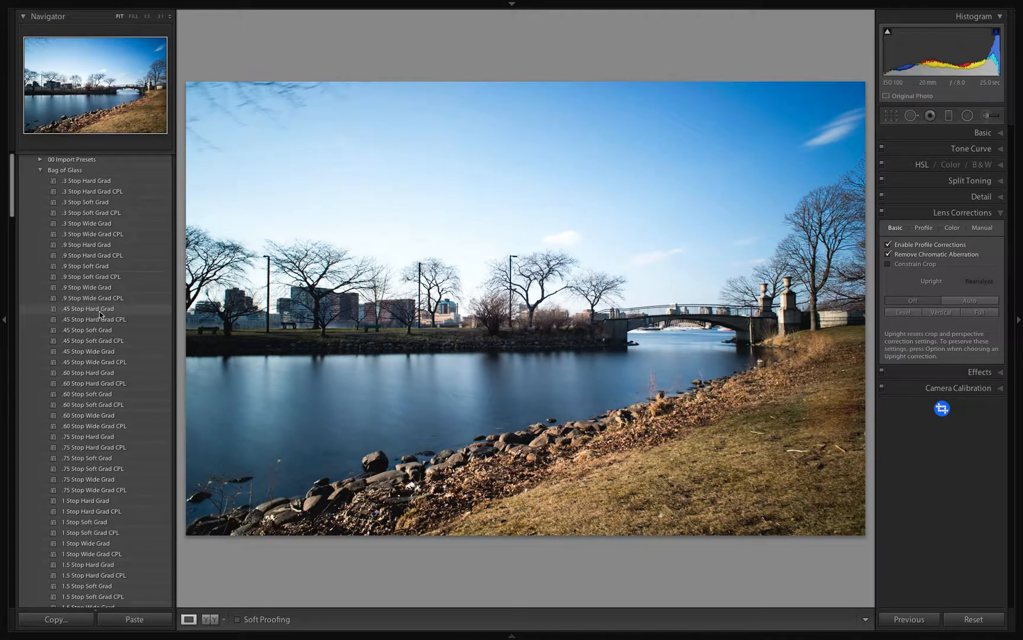
{"action": "left_click", "coordinate": [138, 181]}
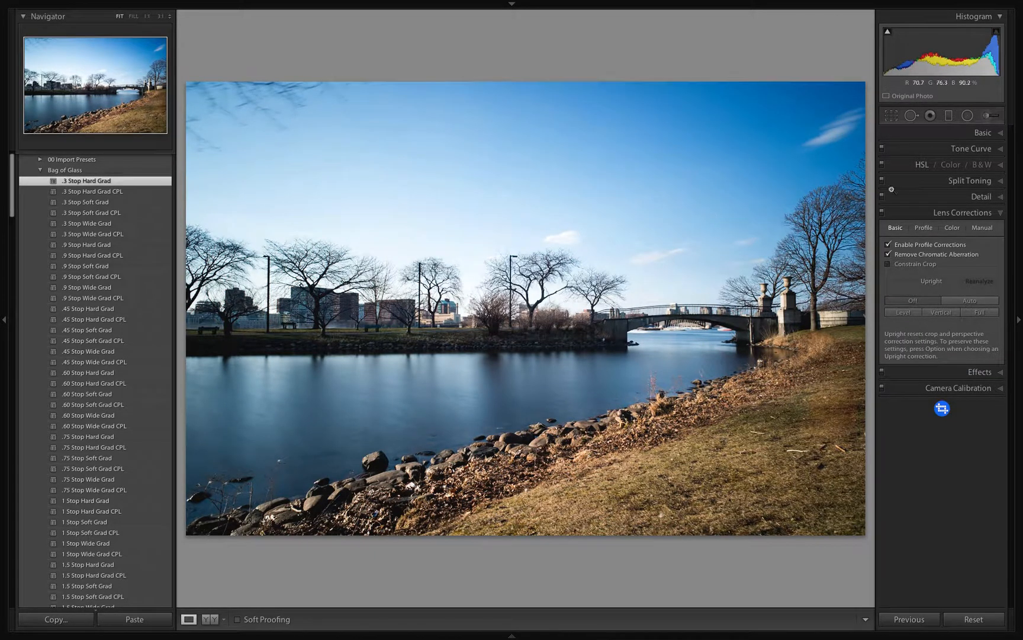
{"action": "left_click", "coordinate": [98, 205]}
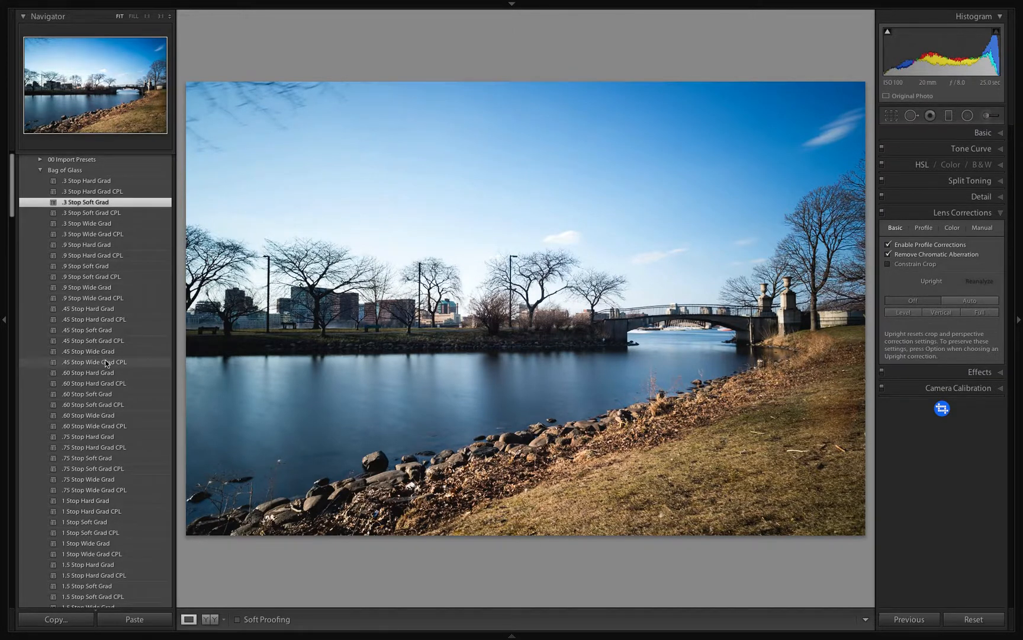
- Compare the presets 1.5 Stop Hard Grad, 1.5 Stop Soft Grad and 1.5 Stop Soft Grad CPL, ending on 1.5 Stop Soft Grad
{"action": "scroll", "coordinate": [97, 446], "scroll_direction": "down", "scroll_amount": 5}
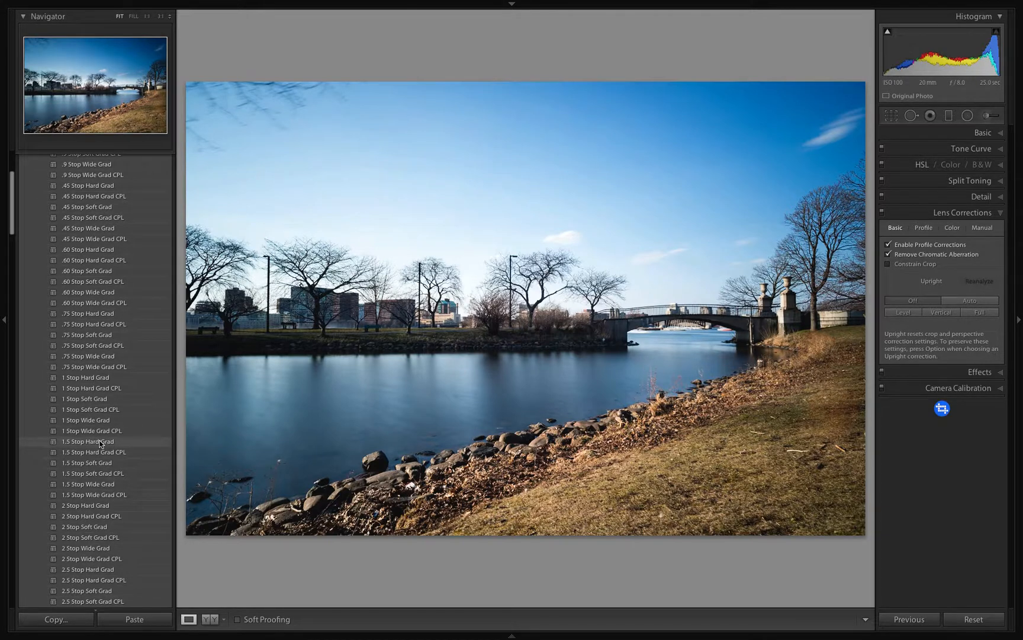
{"action": "left_click", "coordinate": [101, 442]}
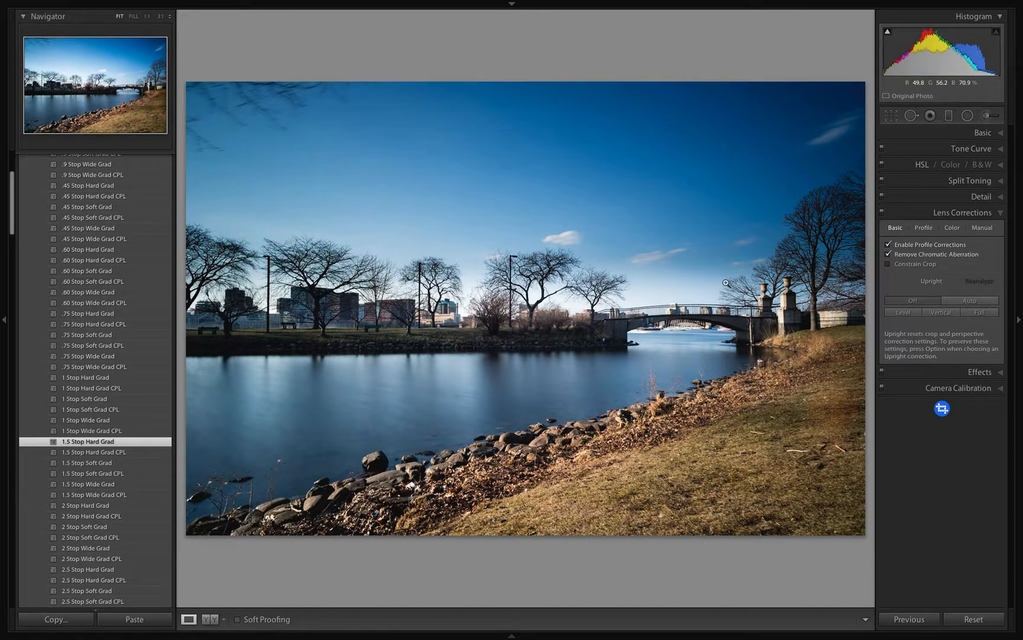
{"action": "left_click", "coordinate": [116, 463]}
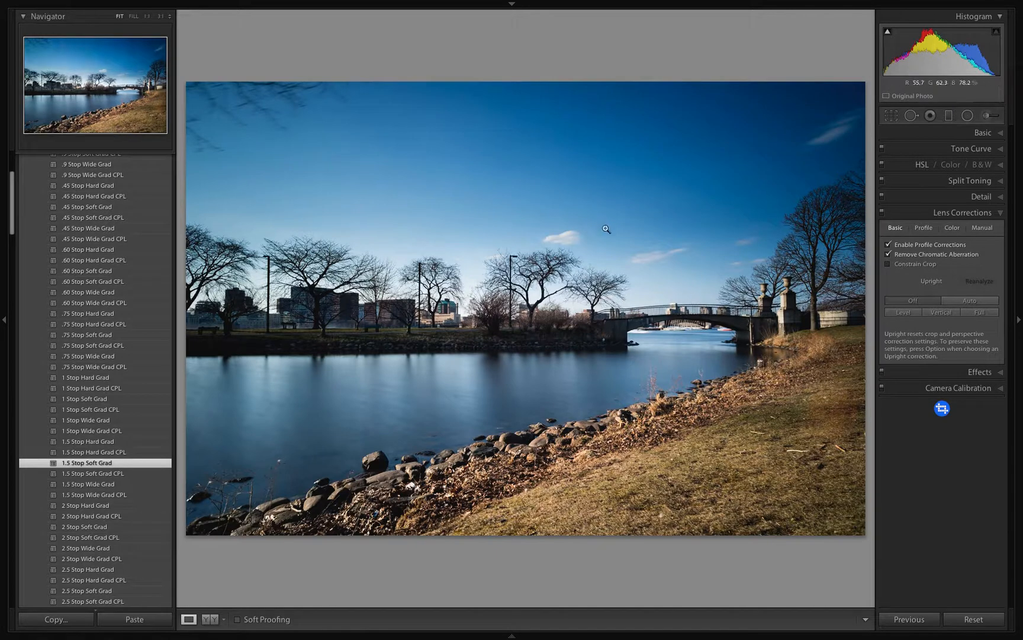
{"action": "left_click", "coordinate": [120, 473]}
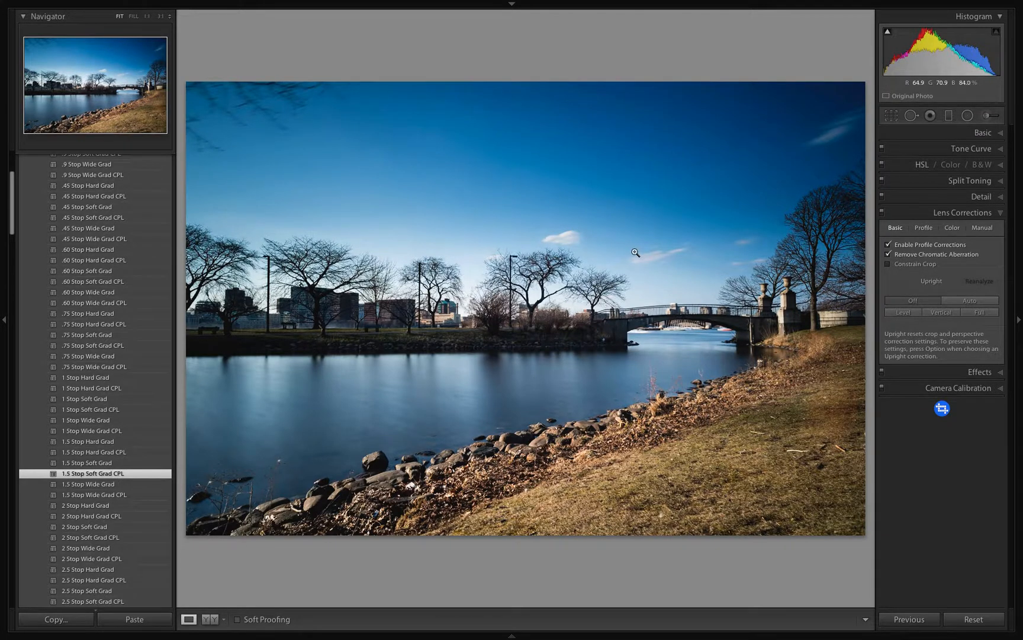
{"action": "left_click", "coordinate": [90, 466]}
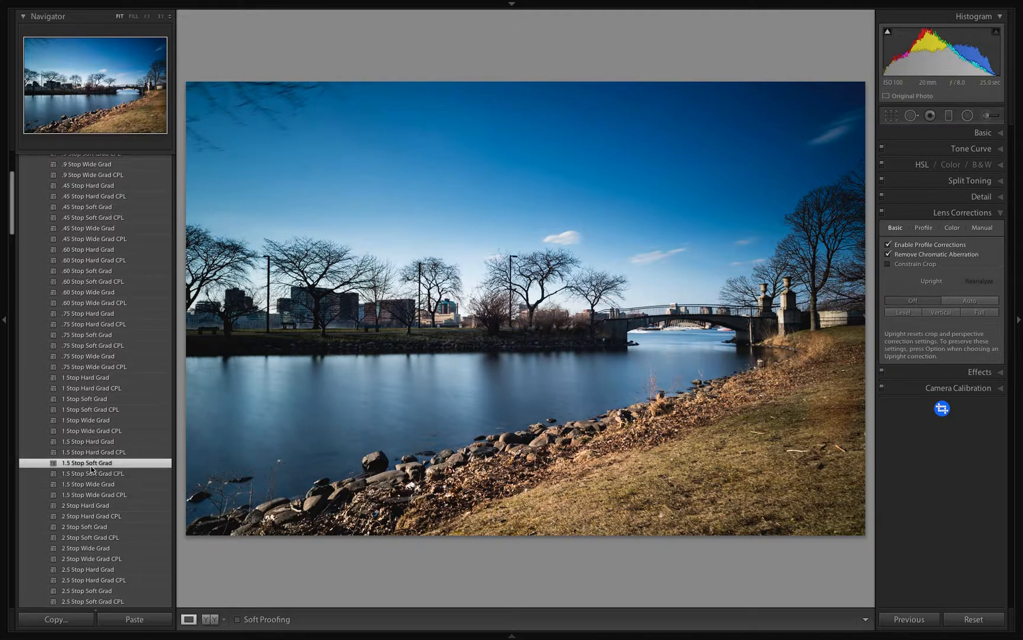
- Select the preset's existing graduated filter for editing and apply the 1.5 Stop Soft Grad CPL preset
{"action": "left_click", "coordinate": [949, 116]}
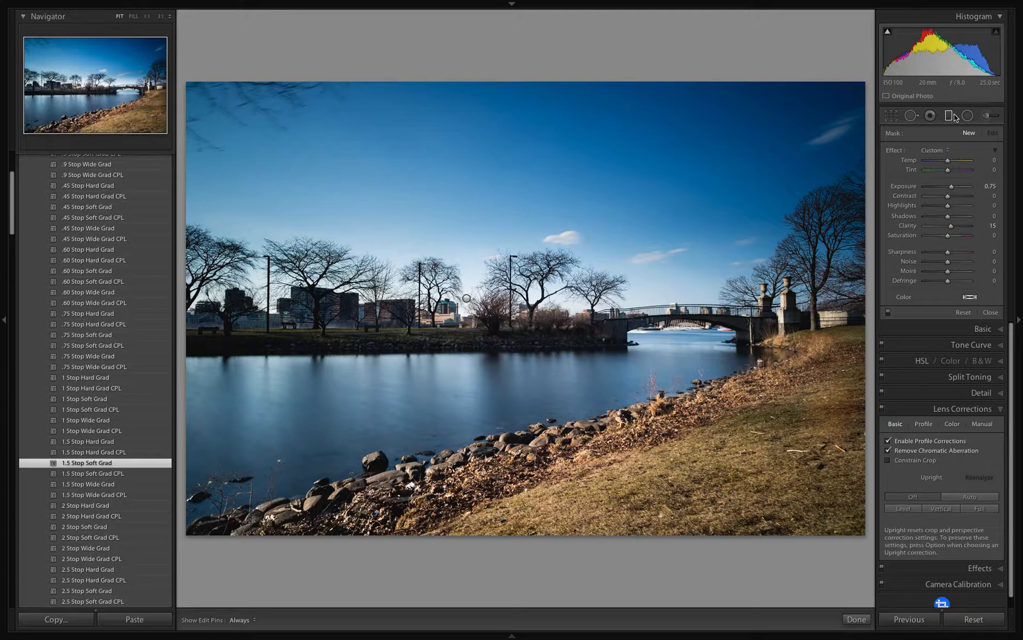
{"action": "left_click", "coordinate": [467, 298]}
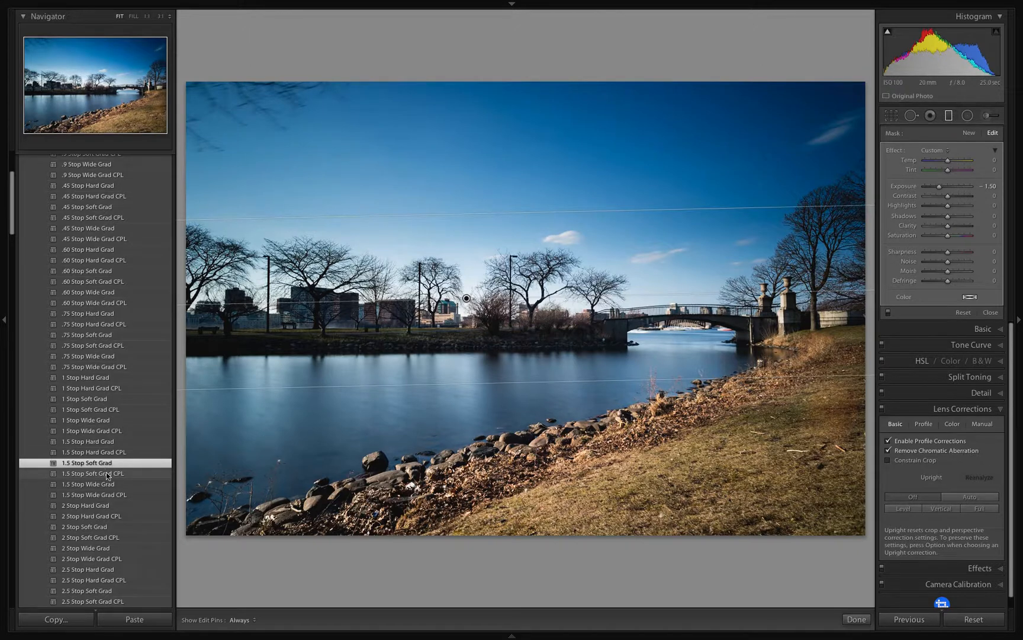
{"action": "left_click", "coordinate": [122, 474]}
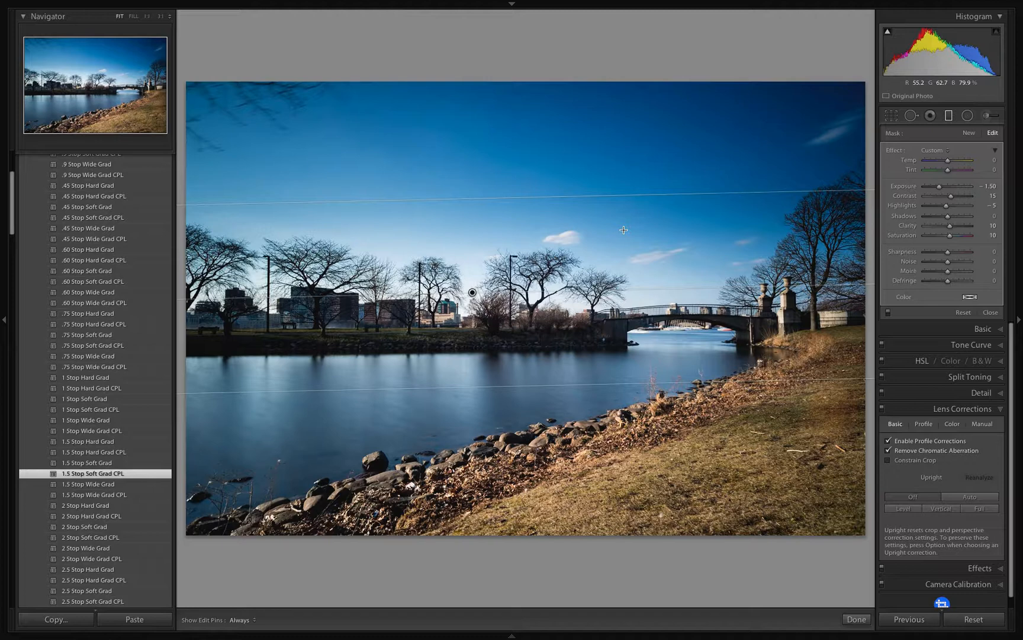
- Try the graduated filter at the far shoreline with a slight tilt and in the sky above the trees, and close the filter tool
{"action": "left_click_drag", "start_coordinate": [472, 292], "coordinate": [481, 349]}
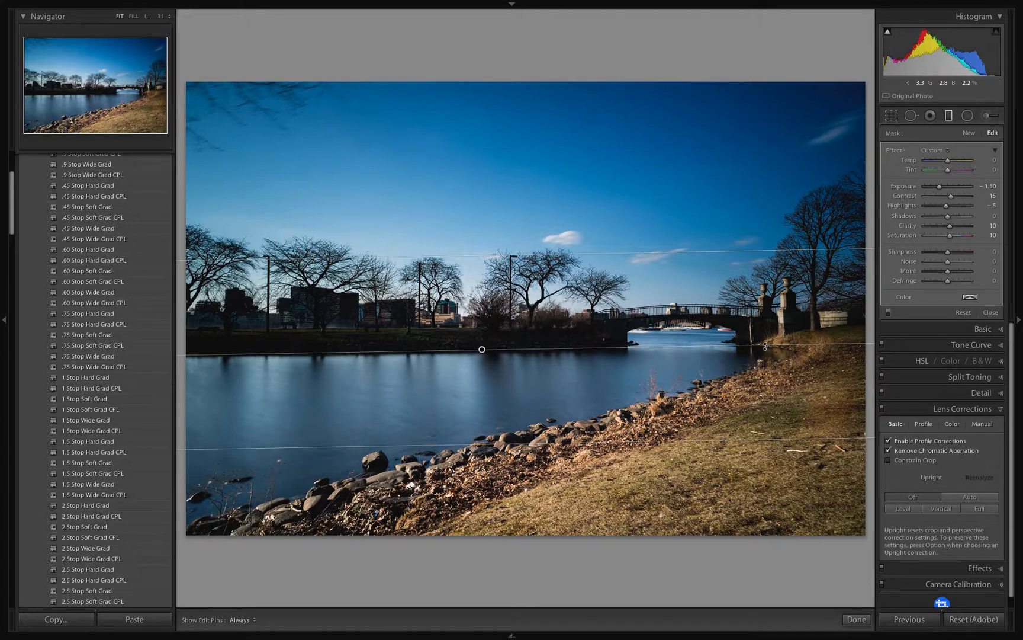
{"action": "mouse_move", "coordinate": [765, 345]}
{"action": "left_mouse_down"}
{"action": "mouse_move", "coordinate": [753, 296]}
{"action": "mouse_move", "coordinate": [622, 195]}
{"action": "mouse_move", "coordinate": [414, 278]}
{"action": "mouse_move", "coordinate": [367, 356]}
{"action": "mouse_move", "coordinate": [356, 351]}
{"action": "mouse_move", "coordinate": [415, 451]}
{"action": "mouse_move", "coordinate": [681, 296]}
{"action": "mouse_move", "coordinate": [750, 344]}
{"action": "left_mouse_up"}
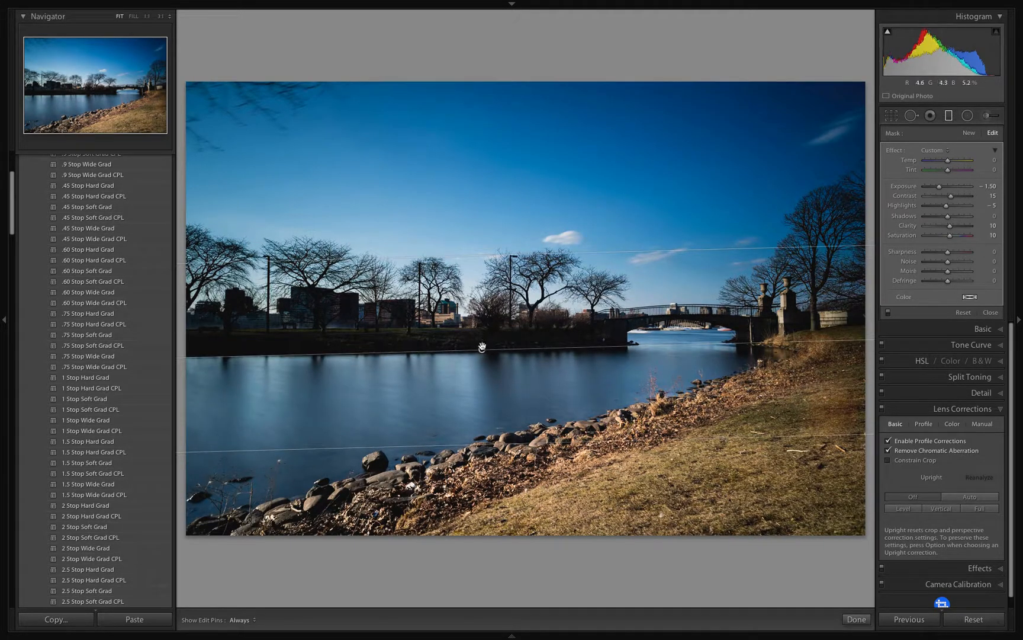
{"action": "left_click_drag", "start_coordinate": [485, 330], "coordinate": [497, 230]}
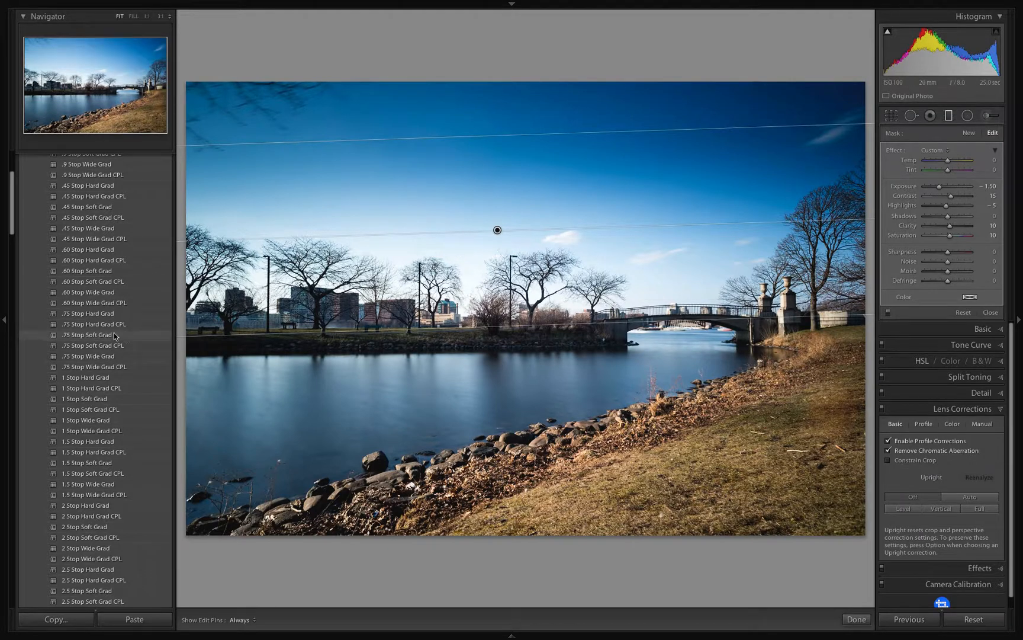
{"action": "scroll", "coordinate": [112, 334], "scroll_direction": "down", "scroll_amount": 3}
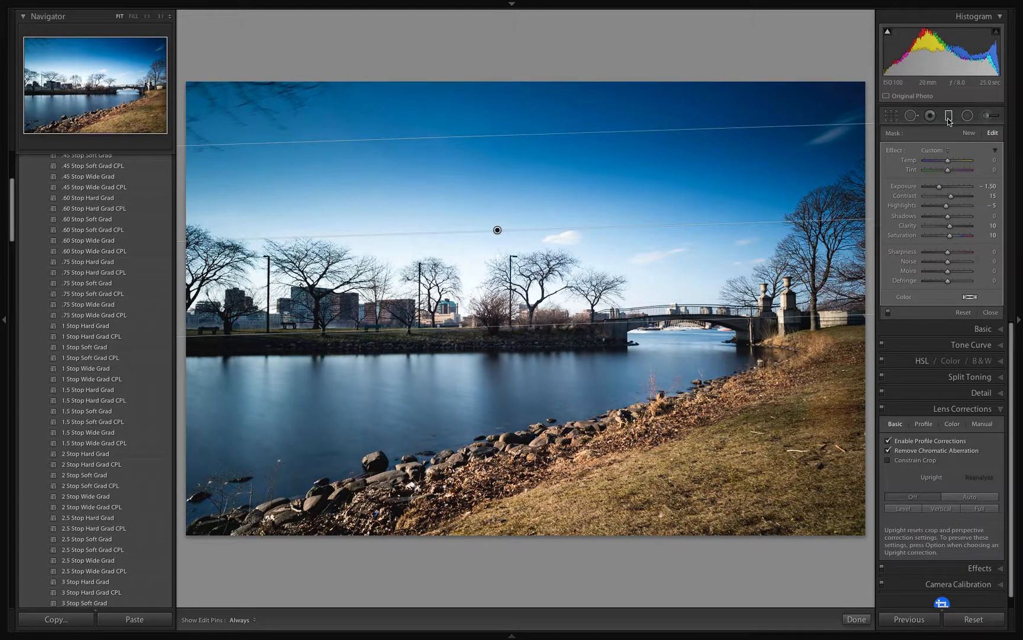
{"action": "key", "text": "m"}
{"action": "scroll", "coordinate": [98, 347], "scroll_direction": "down", "scroll_amount": 1}
{"action": "scroll", "coordinate": [97, 345], "scroll_direction": "down", "scroll_amount": 1}
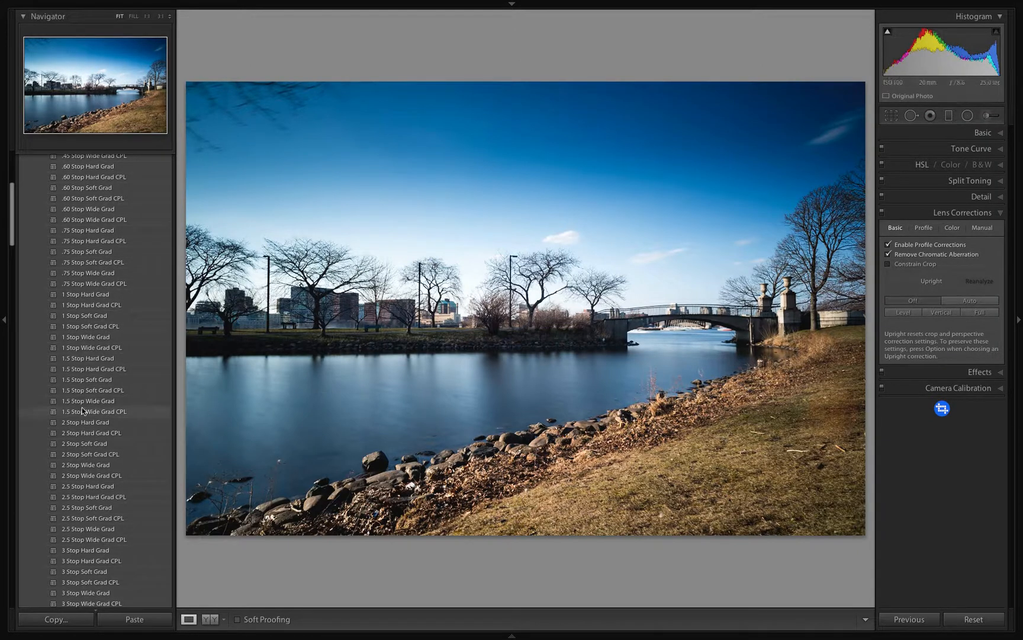
- Undo the graduated filter adjustments and all applied grad presets, and return the photo to the Develop module
{"action": "key", "text": "super+z"}
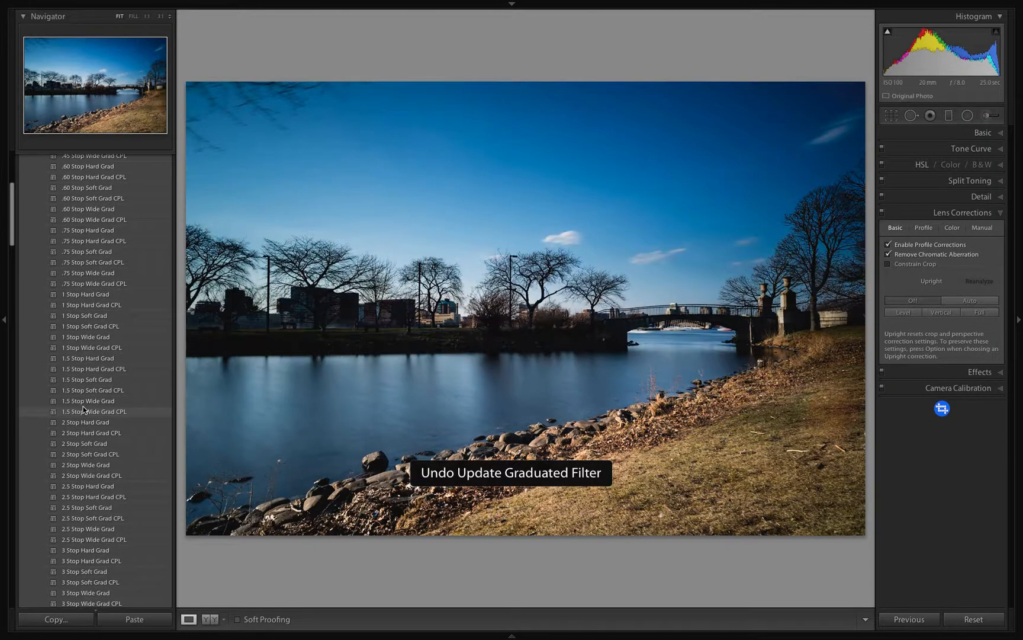
{"action": "key", "text": "super+z"}
{"action": "key", "text": "super+z"}
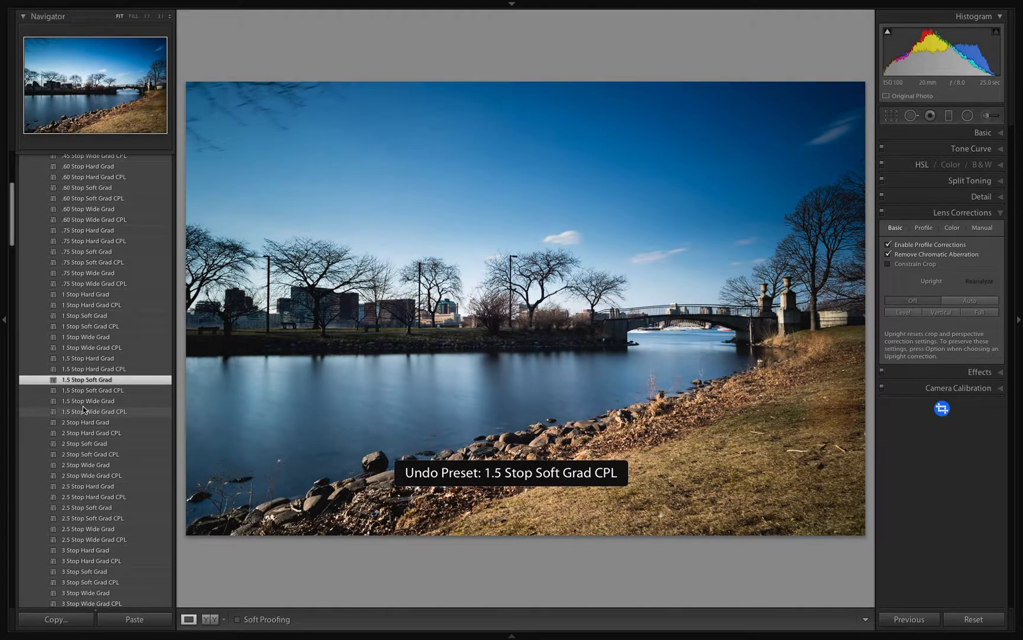
{"action": "key", "text": "super+z"}
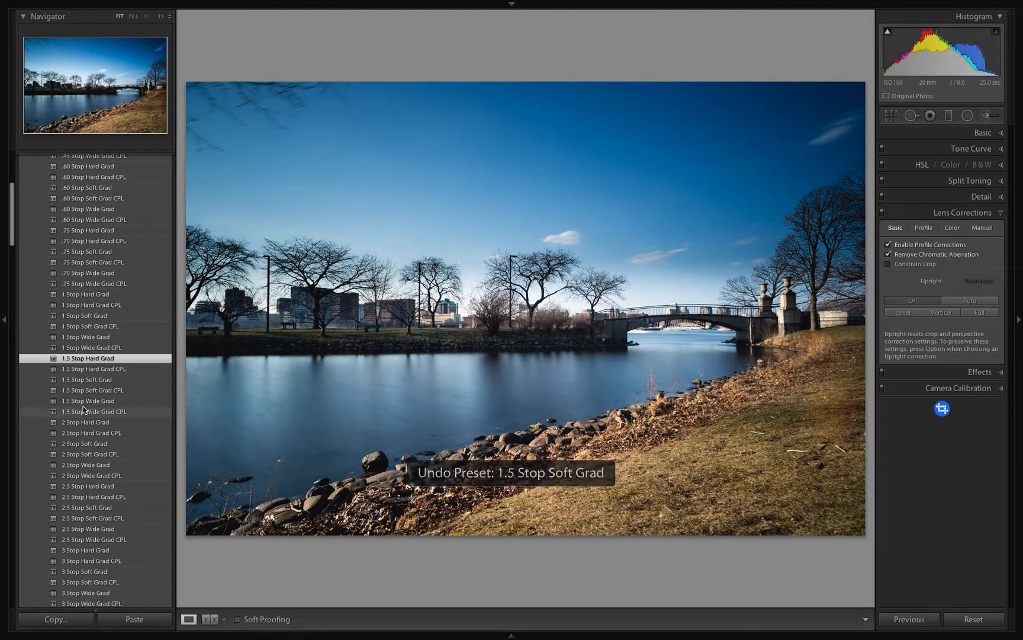
{"action": "key", "text": "super+z"}
{"action": "key", "text": "super+z"}
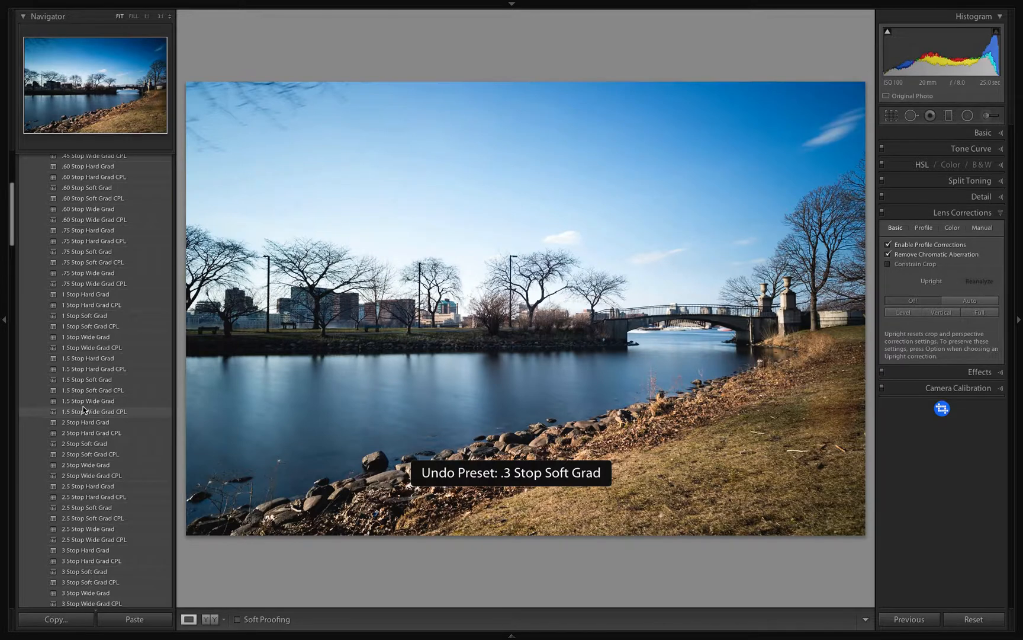
{"action": "key", "text": "super+z"}
{"action": "key", "text": "super+z"}
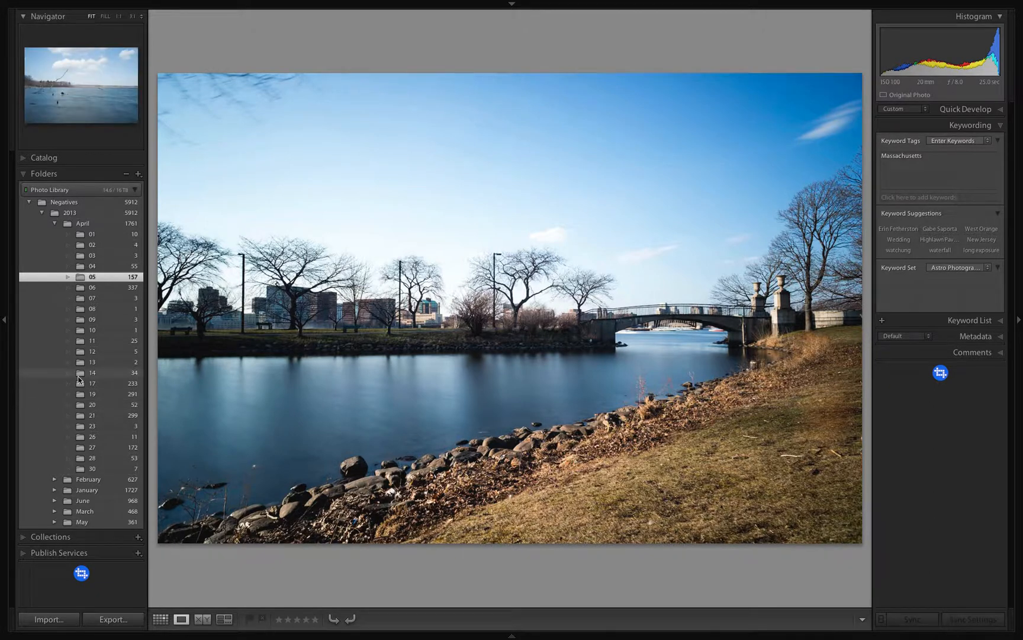
{"action": "key", "text": "d"}
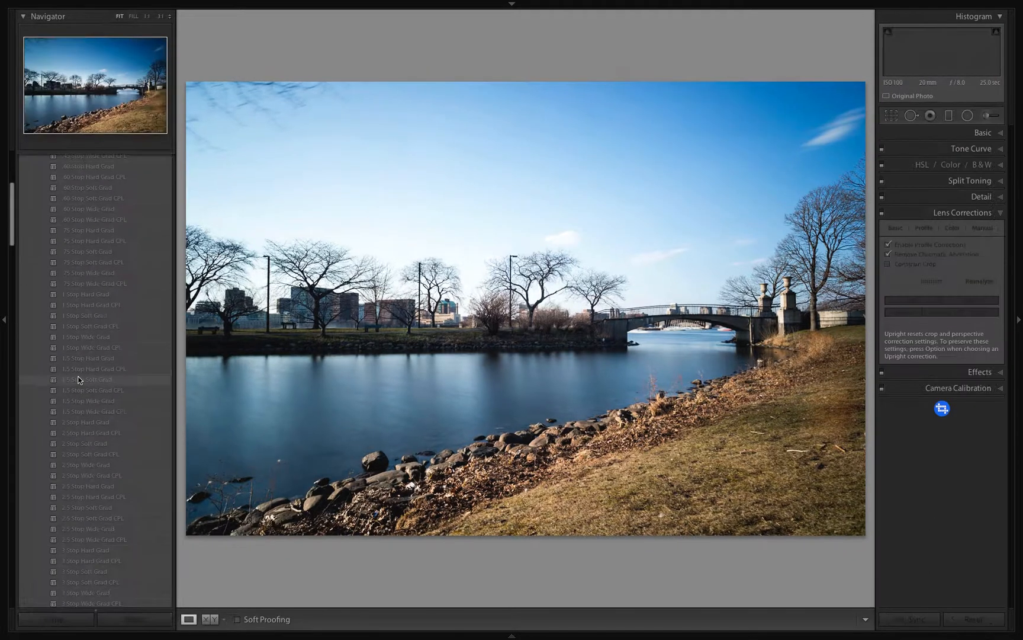
- Try the Bag of Glass presets .3 Stop Hard Grad, .45 Stop Hard Grad and .9 Stop Hard Grad on the unfiltered photo
{"action": "scroll", "coordinate": [99, 432], "scroll_direction": "down", "scroll_amount": 2}
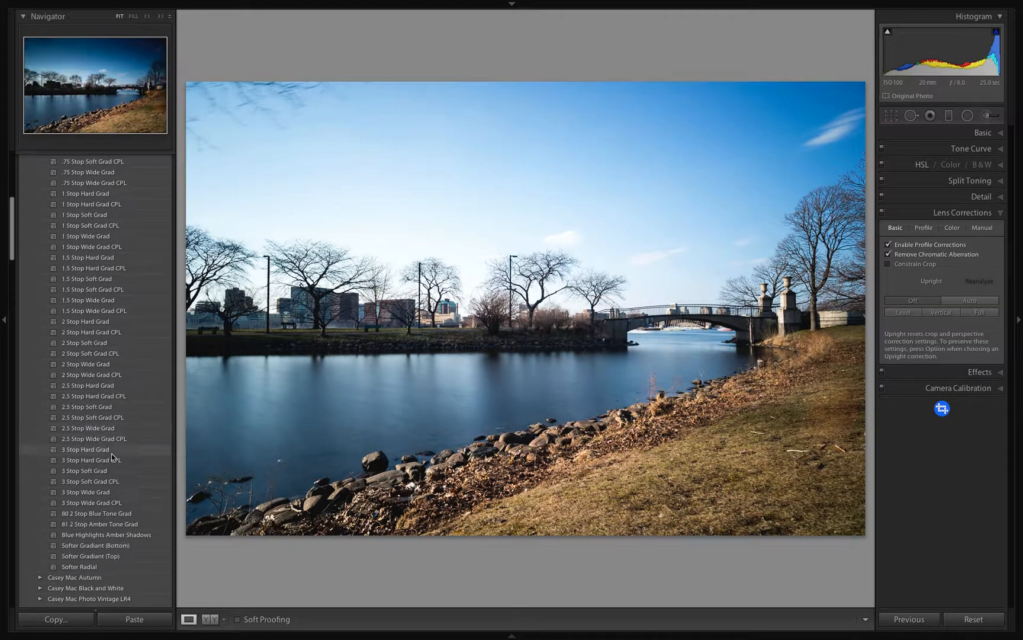
{"action": "scroll", "coordinate": [99, 332], "scroll_direction": "up", "scroll_amount": 6}
{"action": "scroll", "coordinate": [101, 324], "scroll_direction": "up", "scroll_amount": 3}
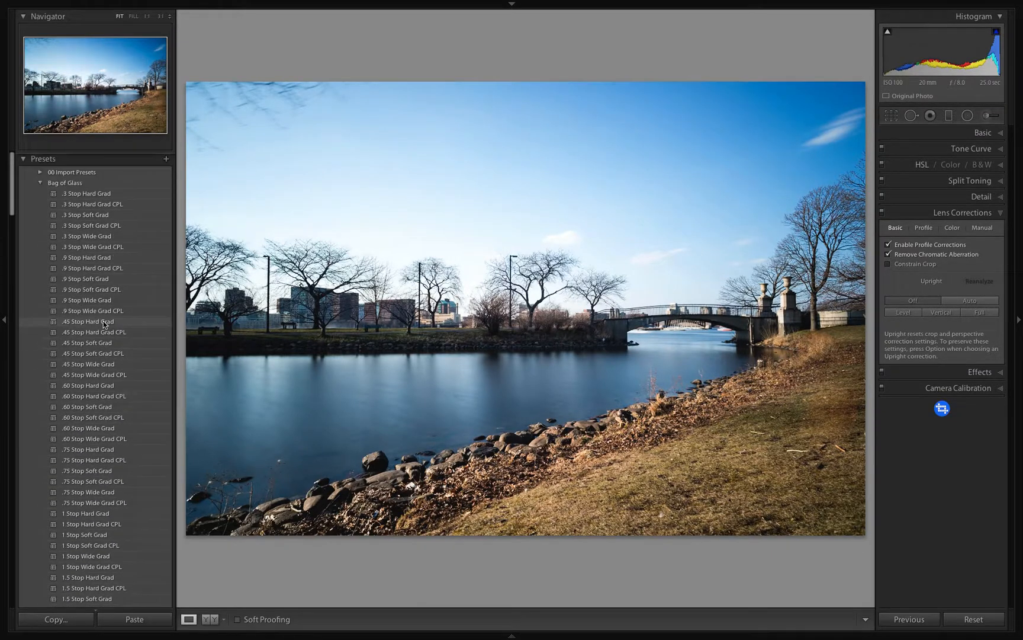
{"action": "left_click", "coordinate": [109, 194]}
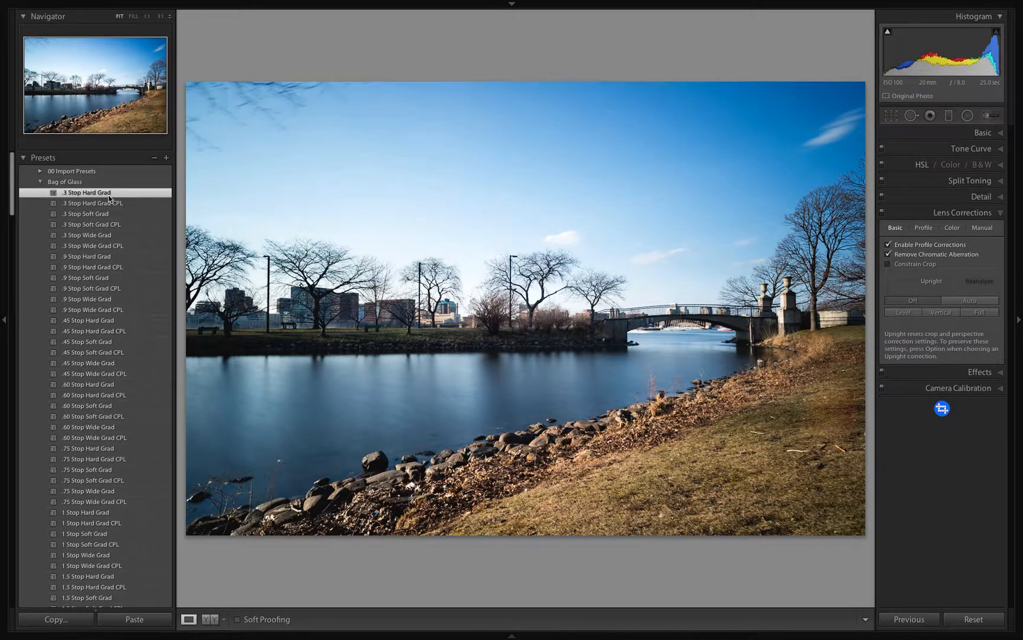
{"action": "left_click", "coordinate": [86, 320]}
{"action": "left_click", "coordinate": [82, 258]}
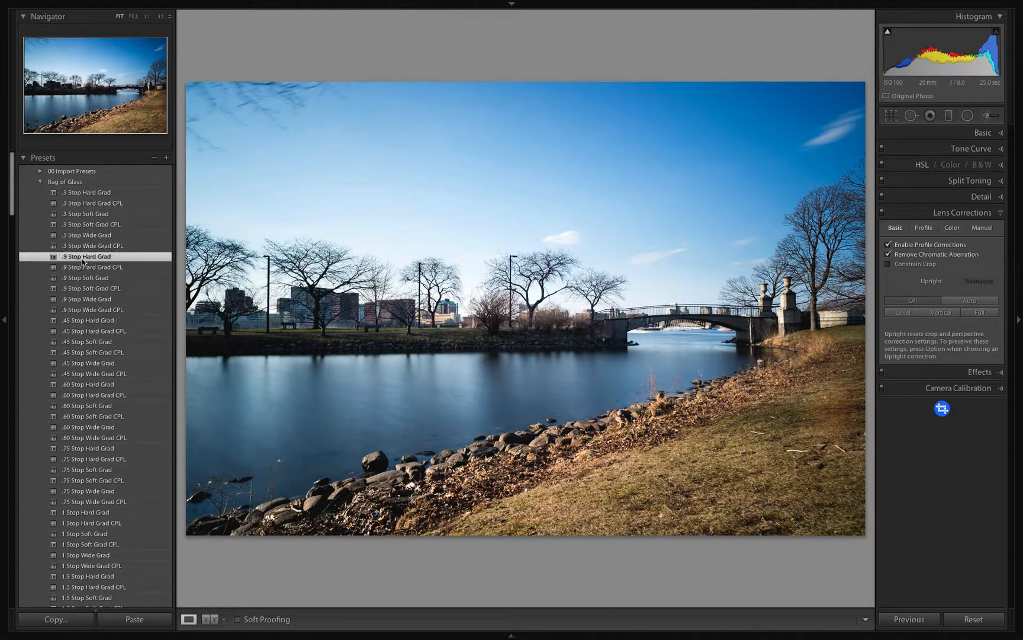
- Try the stronger presets .60 Stop Hard Grad, .75 Stop Hard Grad and 1 Stop Hard Grad on the photo
{"action": "left_click", "coordinate": [82, 384]}
{"action": "scroll", "coordinate": [82, 388], "scroll_direction": "down", "scroll_amount": 3}
{"action": "left_click", "coordinate": [82, 390]}
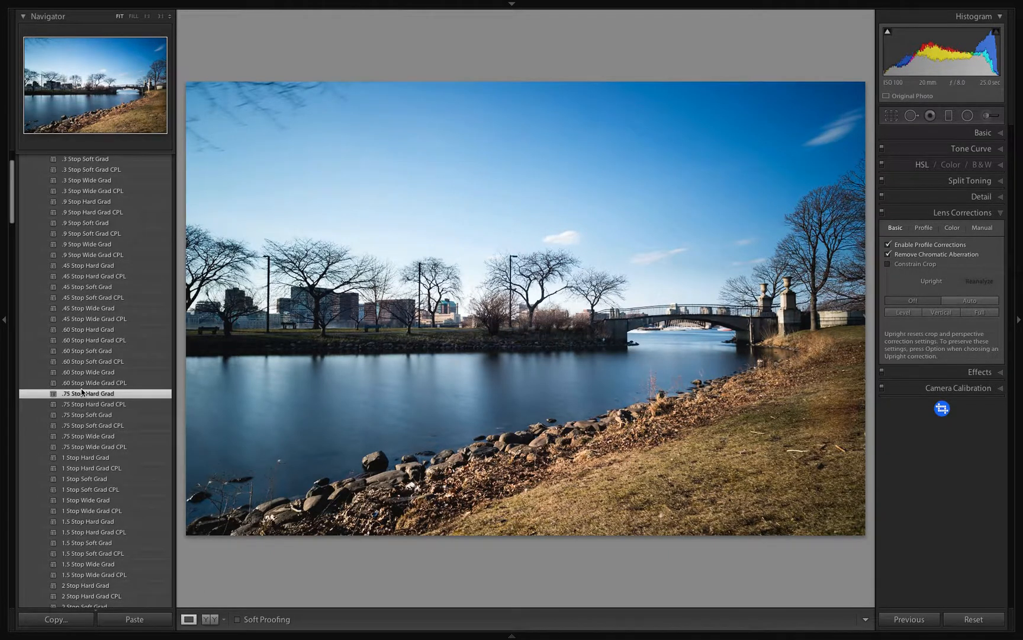
{"action": "scroll", "coordinate": [82, 390], "scroll_direction": "down", "scroll_amount": 1}
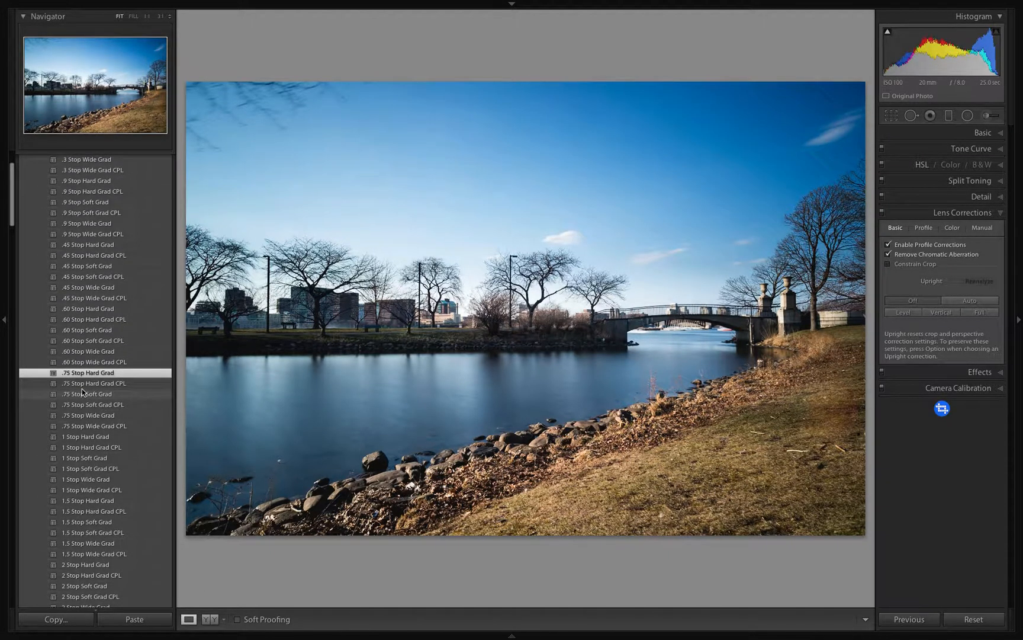
{"action": "left_click", "coordinate": [105, 436]}
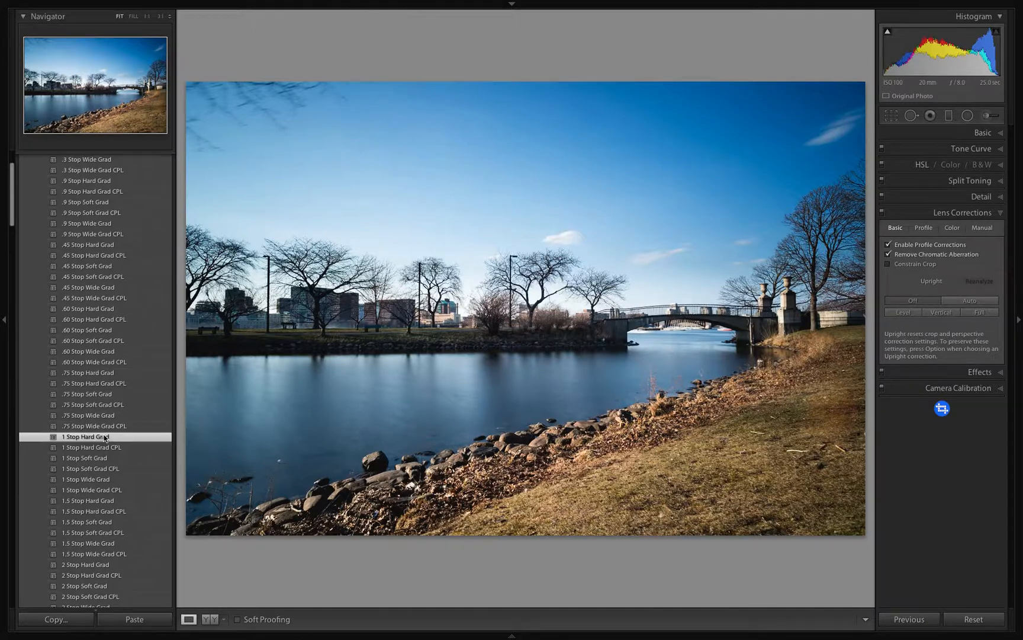
- Step up through the presets 1.5 Stop Hard Grad and 2 Stop Hard Grad, ending on 2.5 Stop Hard Grad
{"action": "scroll", "coordinate": [104, 439], "scroll_direction": "down", "scroll_amount": 3}
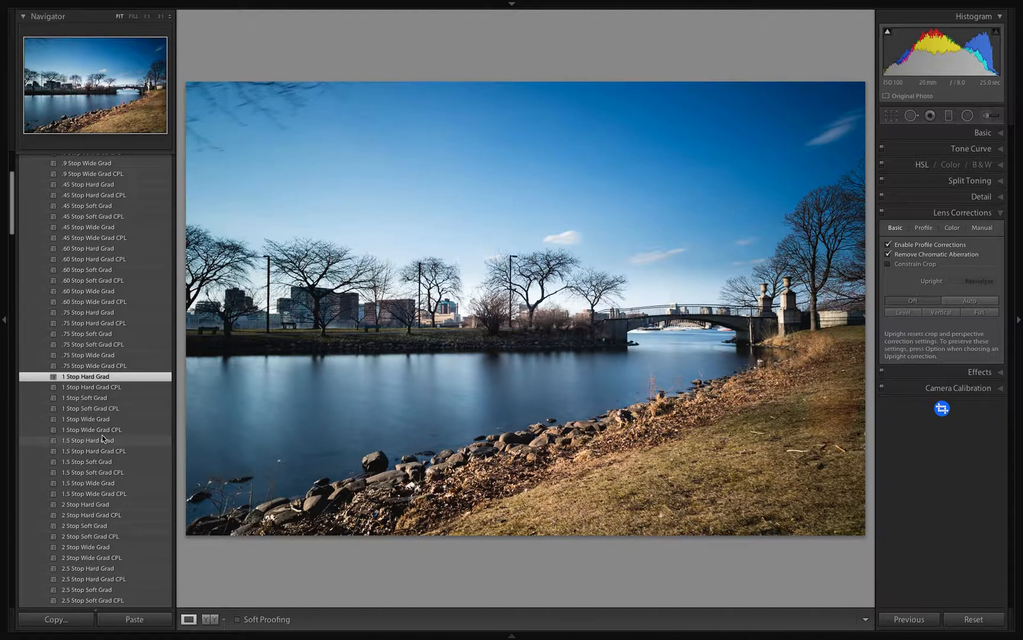
{"action": "left_click", "coordinate": [104, 438]}
{"action": "left_click", "coordinate": [107, 503]}
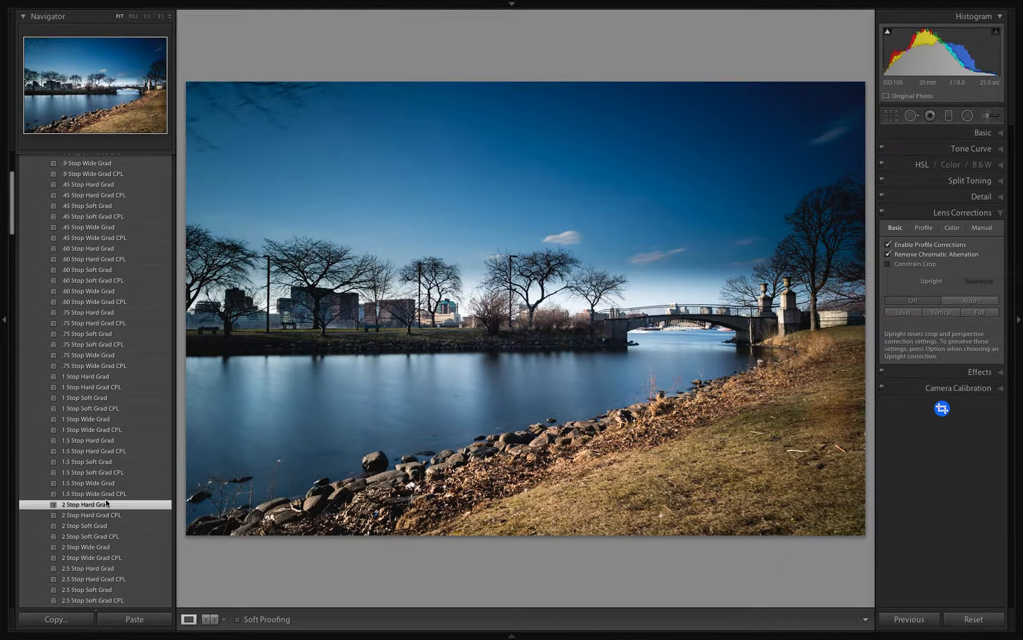
{"action": "scroll", "coordinate": [102, 507], "scroll_direction": "down", "scroll_amount": 3}
{"action": "left_click", "coordinate": [101, 511]}
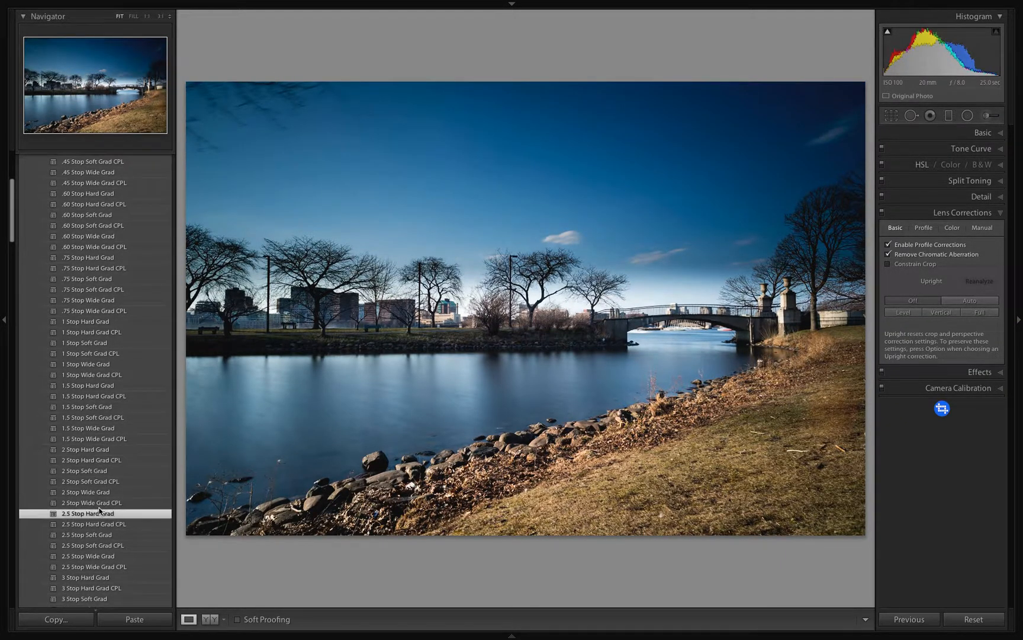
- Try the 3 Stop Hard Grad preset on the photo and switch back to the 2 Stop Hard Grad preset
{"action": "scroll", "coordinate": [101, 508], "scroll_direction": "down", "scroll_amount": 4}
{"action": "left_click", "coordinate": [100, 503]}
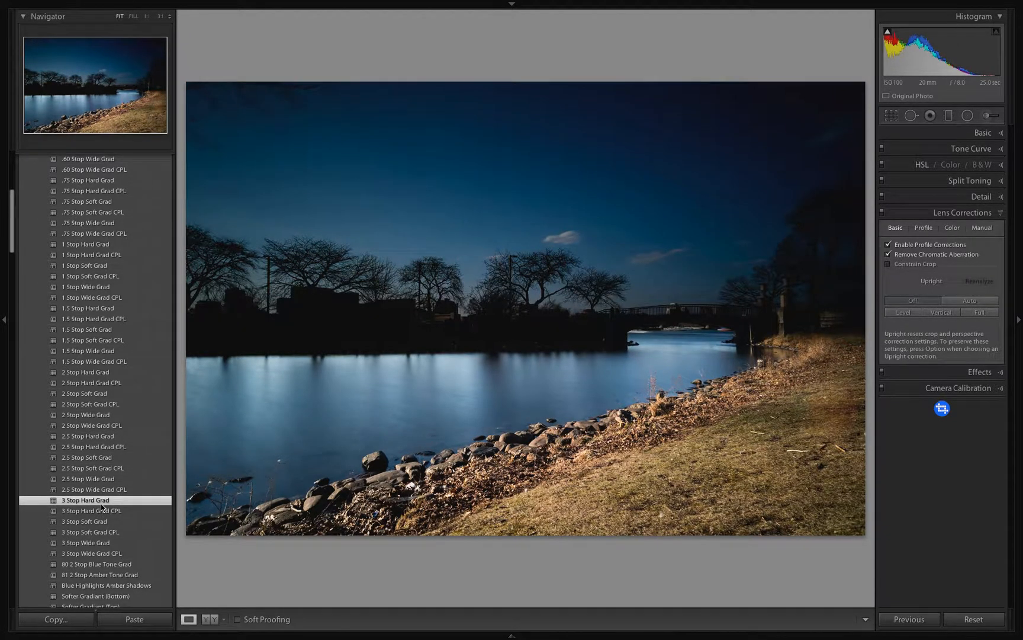
{"action": "left_click", "coordinate": [104, 371]}
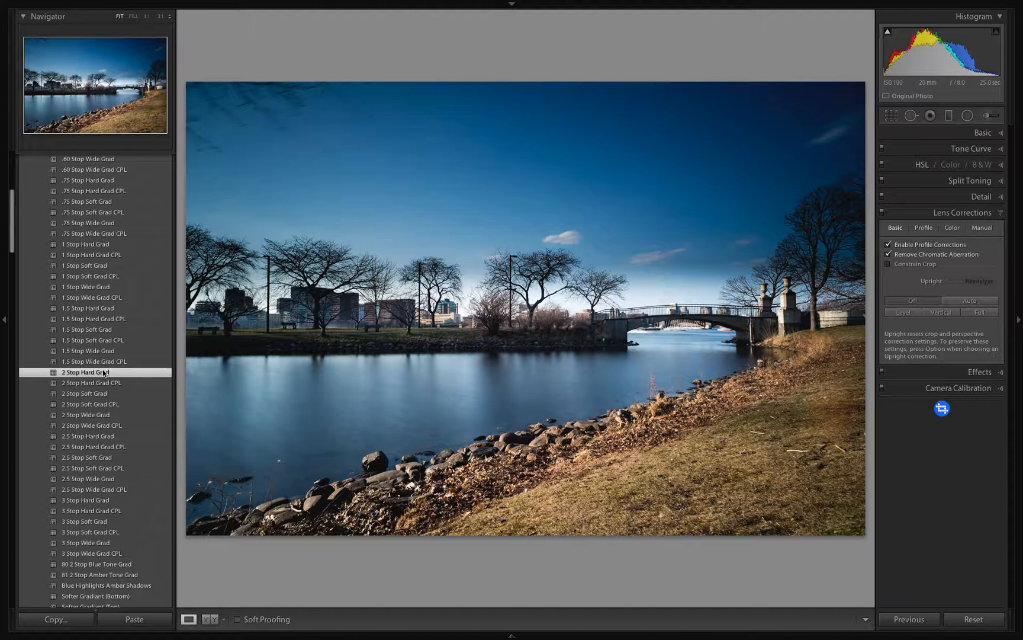
{"action": "scroll", "coordinate": [80, 401], "scroll_direction": "down", "scroll_amount": 5}
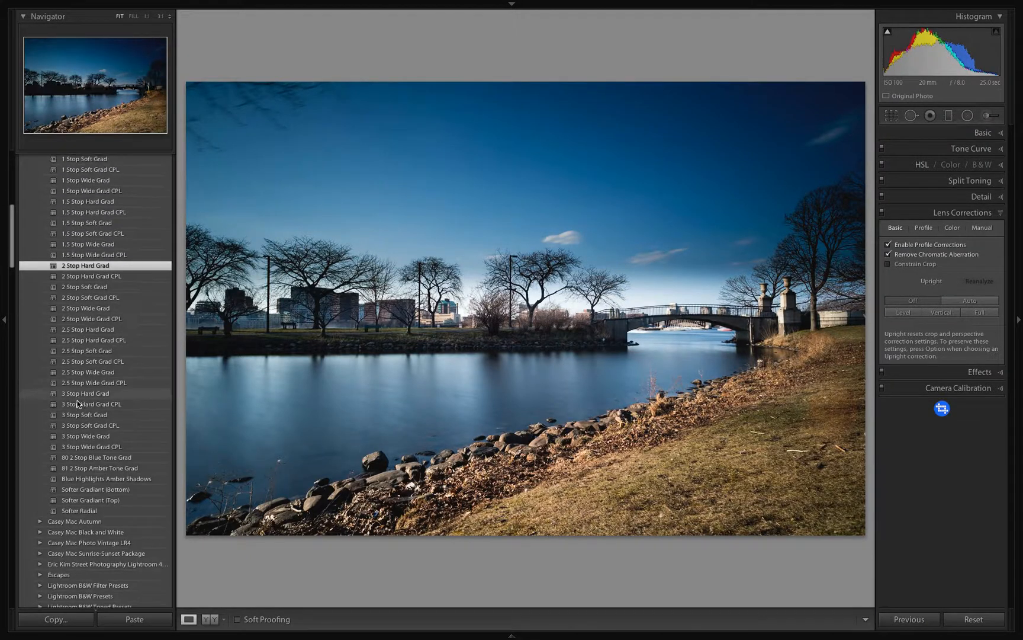
{"action": "scroll", "coordinate": [80, 401], "scroll_direction": "down", "scroll_amount": 1}
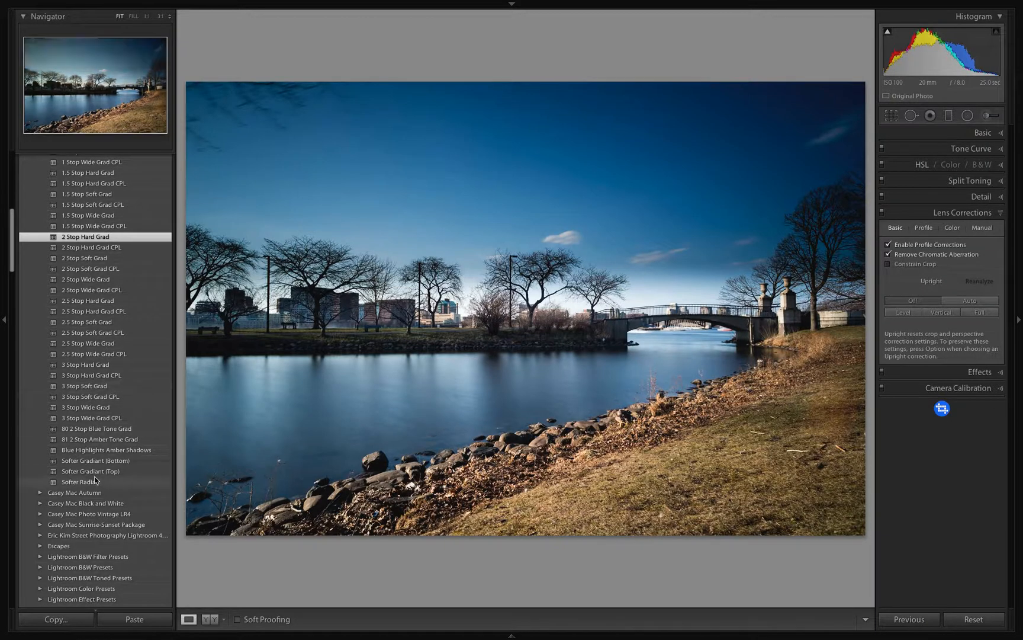
- Undo all the applied hard grad presets back to the photo without a graduated filter
{"action": "key", "text": "super+z"}
{"action": "key", "text": "super+z"}
{"action": "key", "text": "super+z"}
{"action": "key", "text": "super+z"}
{"action": "key", "text": "super+z"}
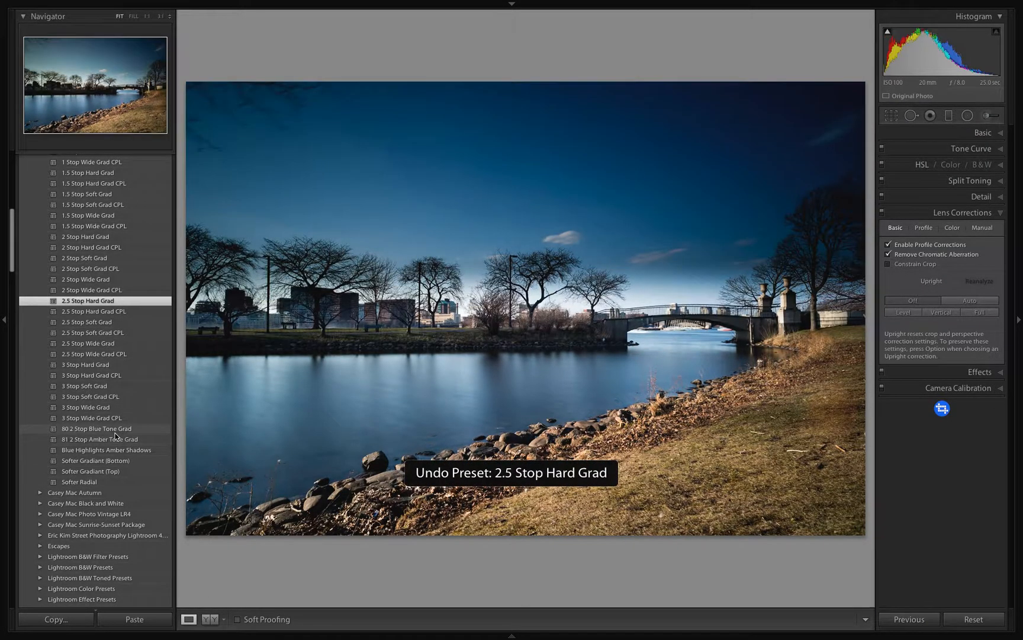
{"action": "key", "text": "super+z"}
{"action": "key", "text": "super+z"}
{"action": "key", "text": "super+z"}
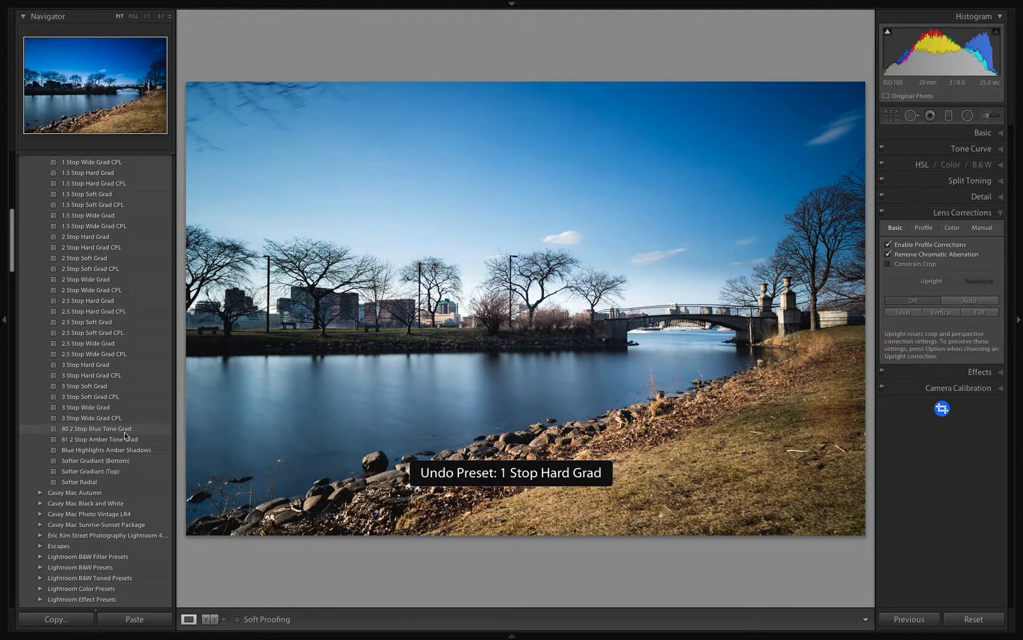
{"action": "key", "text": "super+z"}
{"action": "key", "text": "super+z"}
{"action": "key", "text": "super+z"}
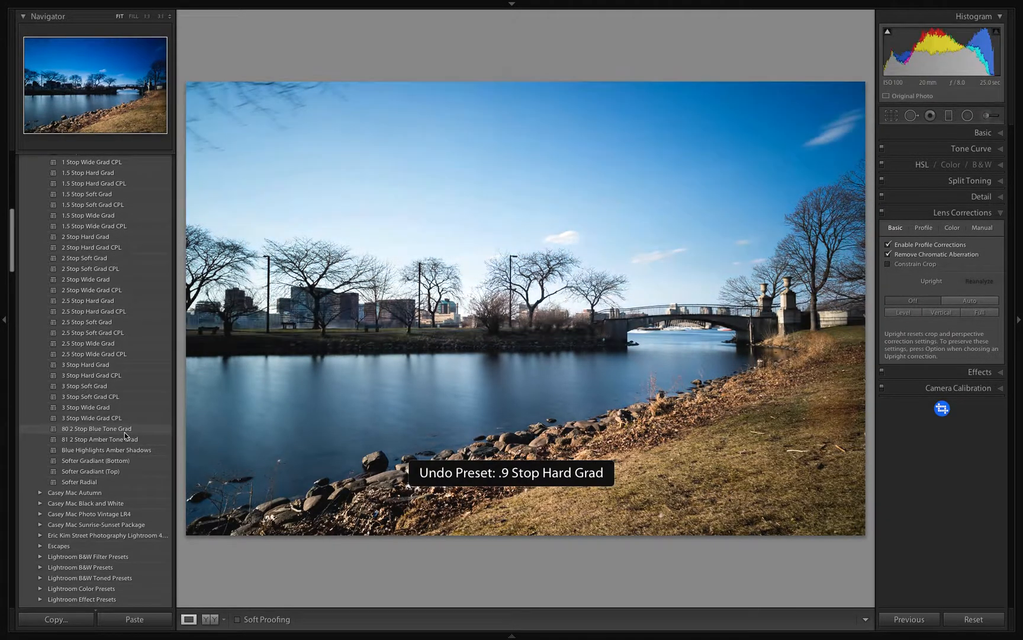
{"action": "key", "text": "super+z"}
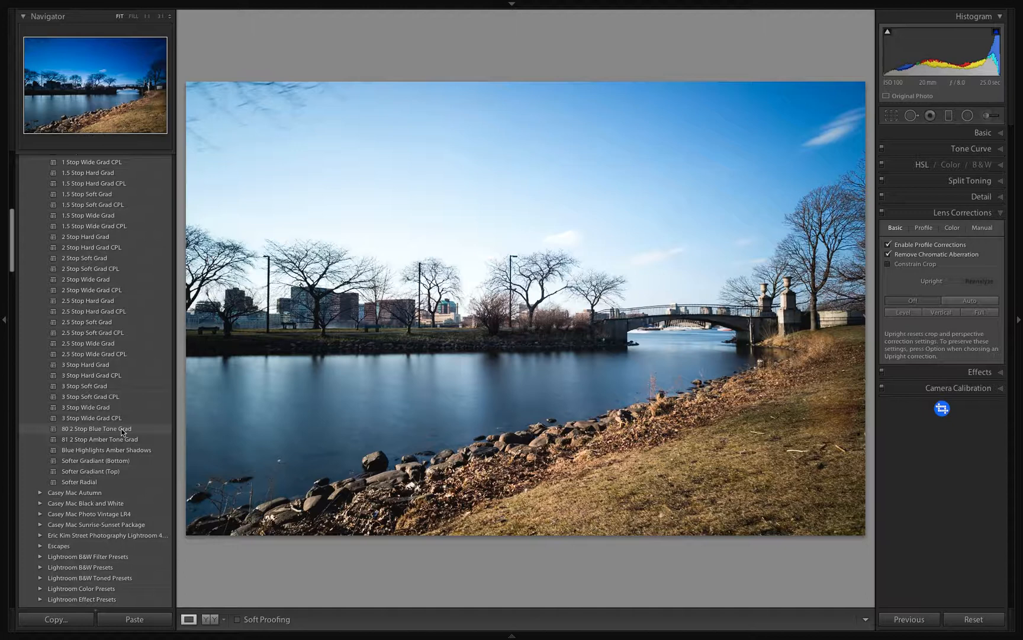
- Apply the 80 2 Stop Blue Tone Grad preset and inspect the settings and position of its graduated filter
{"action": "left_click", "coordinate": [122, 430]}
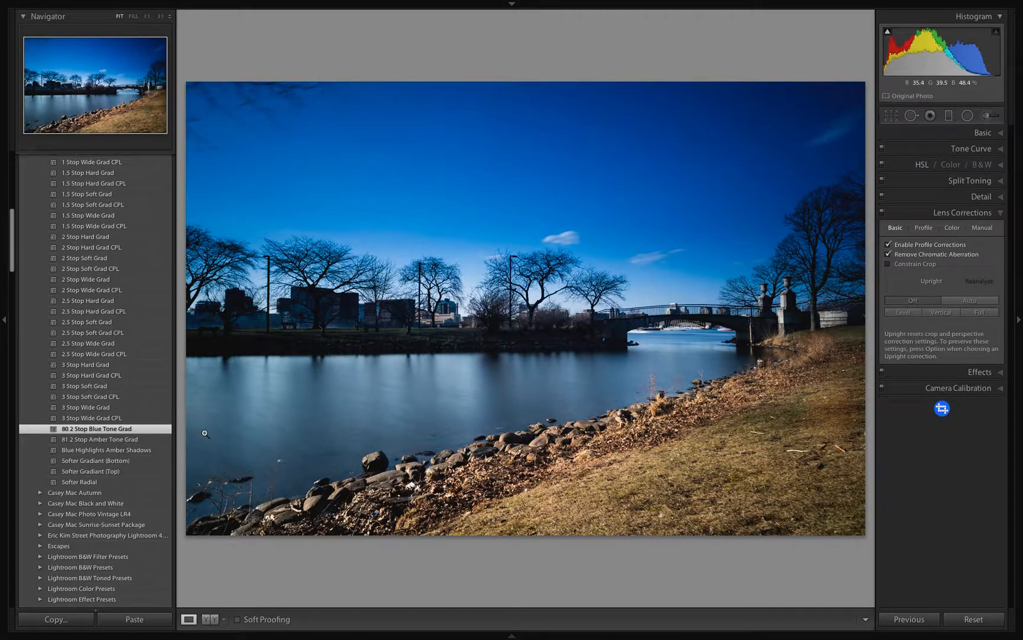
{"action": "left_click", "coordinate": [949, 116]}
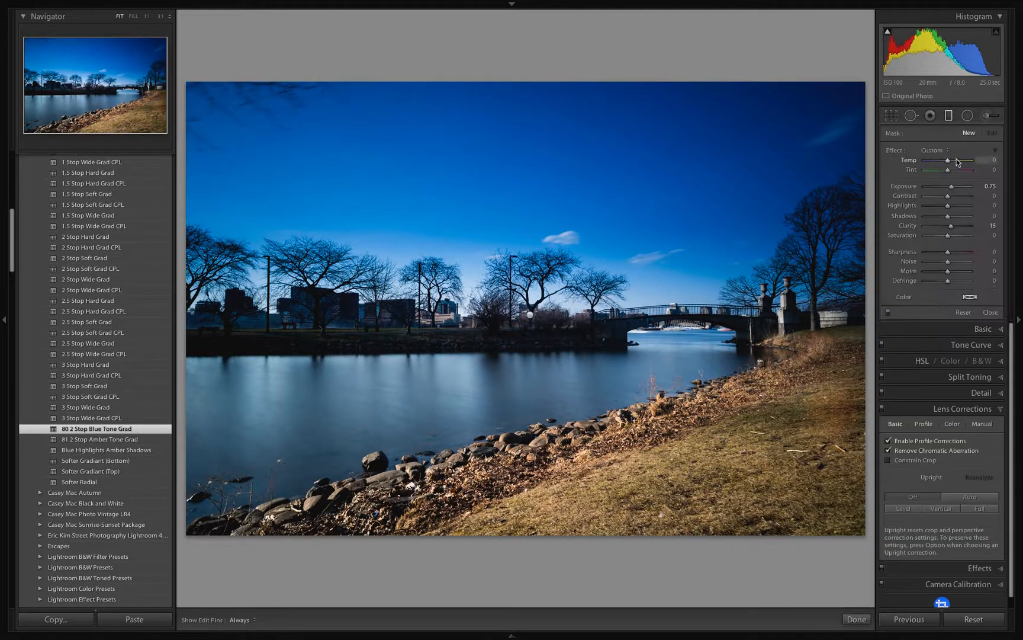
{"action": "left_click", "coordinate": [530, 315]}
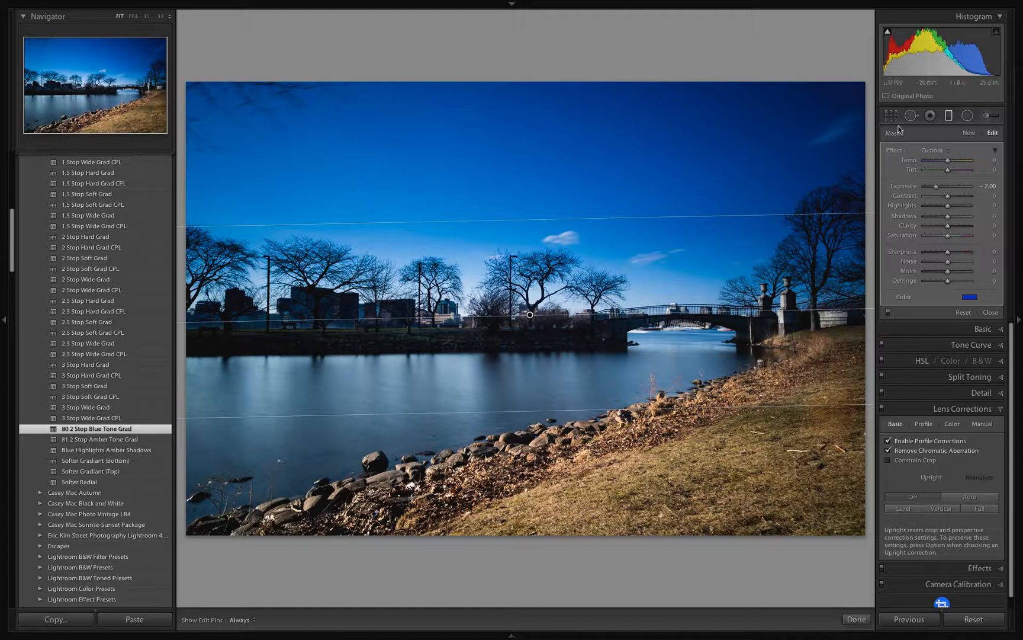
{"action": "left_click", "coordinate": [949, 116]}
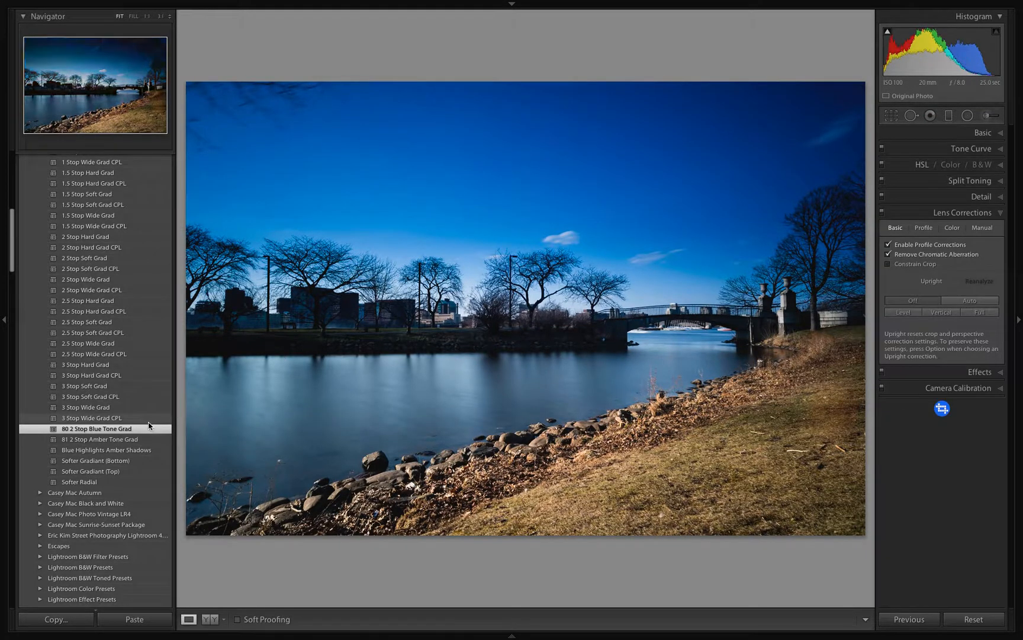
- Try the 81 2 Stop Amber Tone Grad preset in place of the blue tone preset, and undo it
{"action": "key", "text": "super+z"}
{"action": "left_click", "coordinate": [92, 443]}
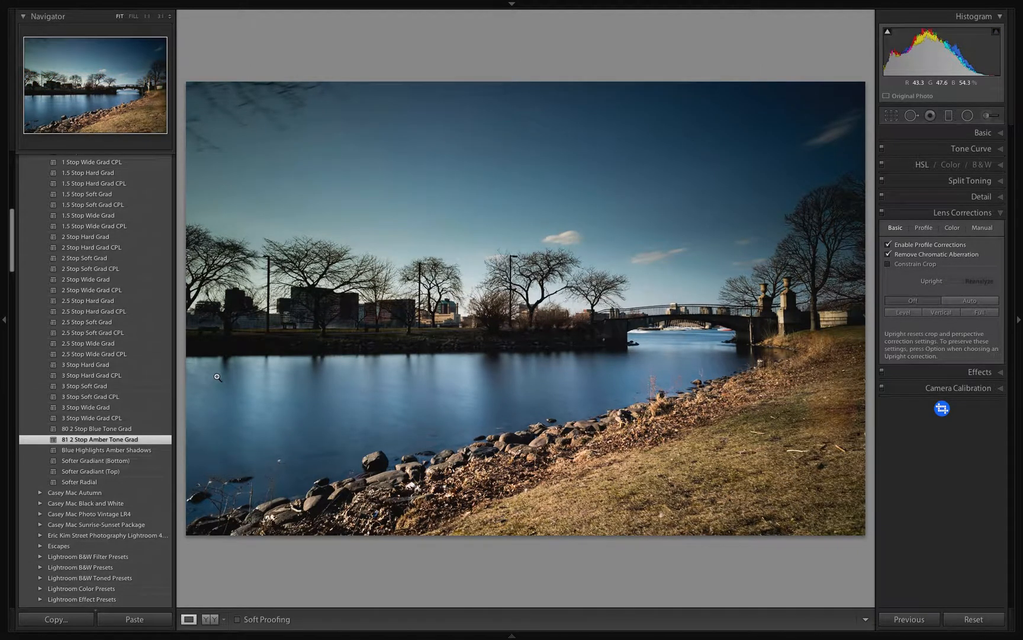
{"action": "key", "text": "super+z"}
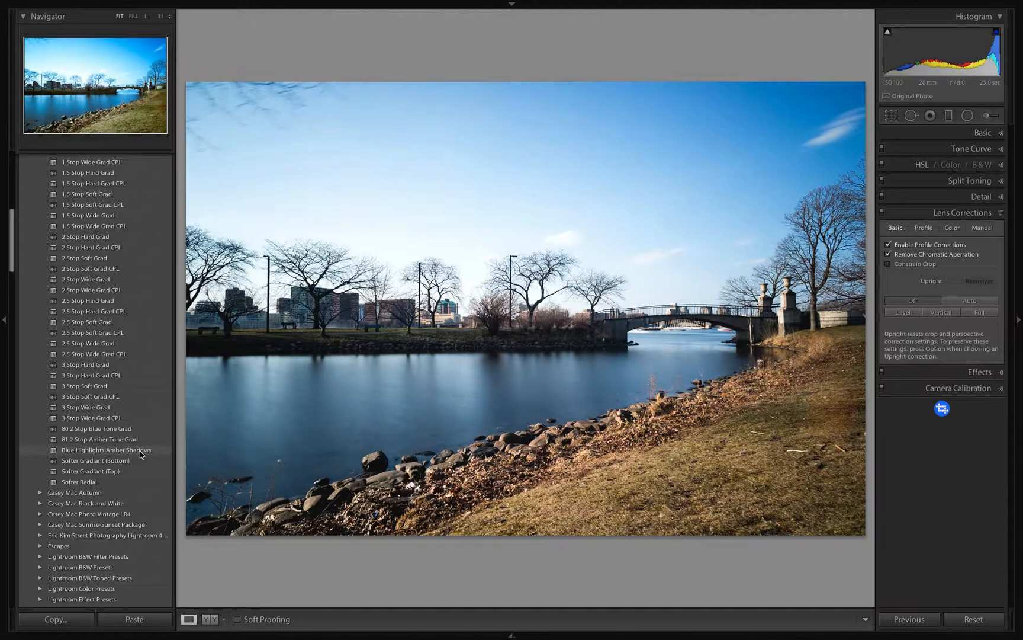
- Apply the Blue Highlights Amber Shadows preset and set its split toning highlight saturation to 77 and balance to +75
{"action": "left_click", "coordinate": [140, 451]}
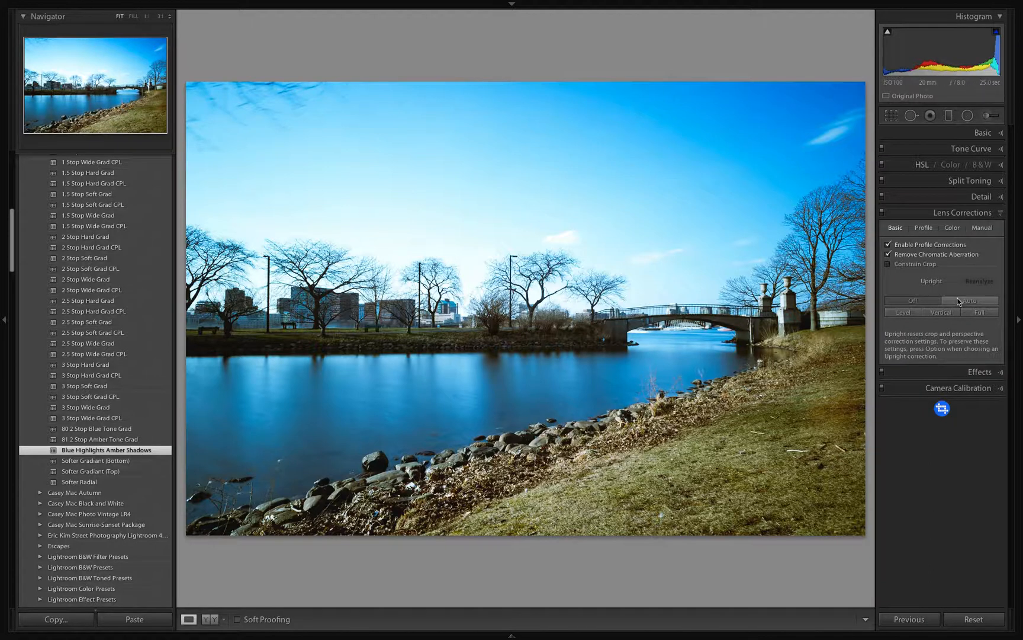
{"action": "left_click", "coordinate": [980, 181]}
{"action": "key", "text": "super+z"}
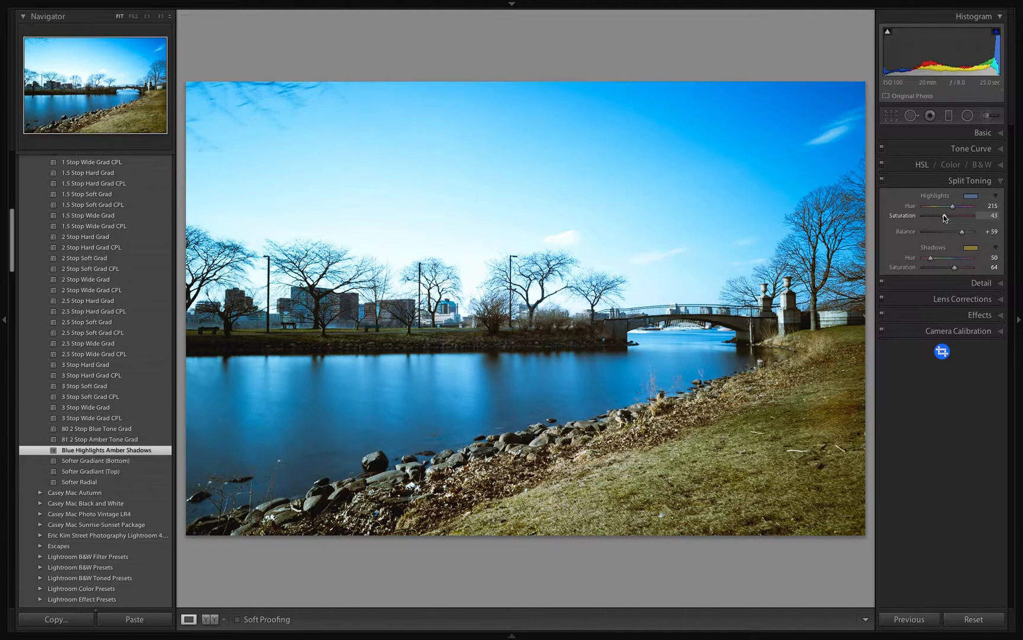
{"action": "left_click_drag", "start_coordinate": [944, 215], "coordinate": [960, 216]}
{"action": "mouse_move", "coordinate": [962, 231]}
{"action": "left_mouse_down"}
{"action": "mouse_move", "coordinate": [940, 233]}
{"action": "mouse_move", "coordinate": [963, 232]}
{"action": "left_mouse_up"}
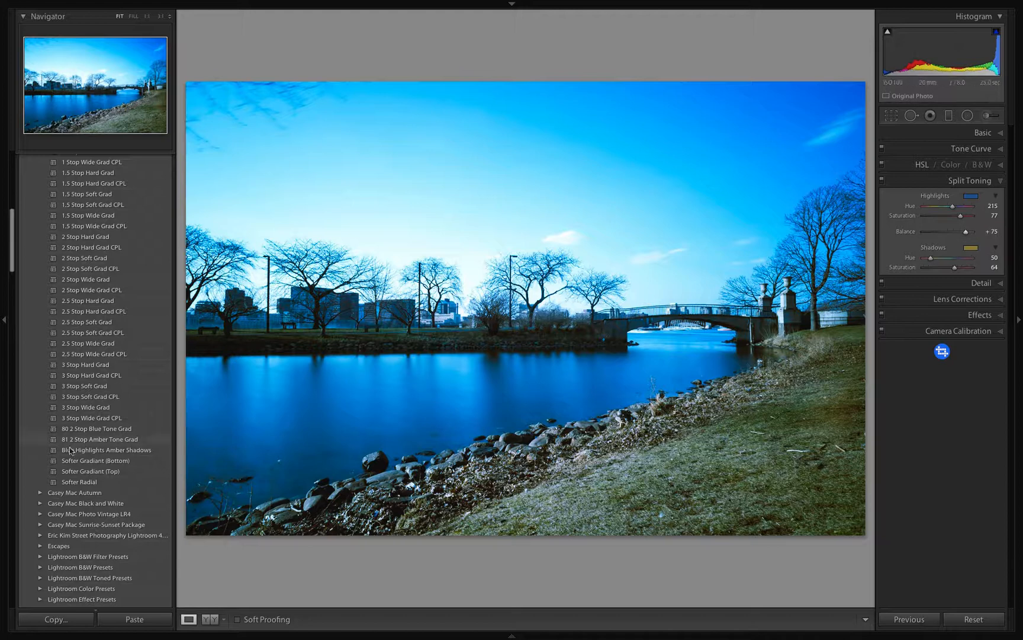
- Undo the split toning adjustments and the Blue Highlights Amber Shadows preset
{"action": "key", "text": "ctrl+z"}
{"action": "key", "text": "ctrl+z"}
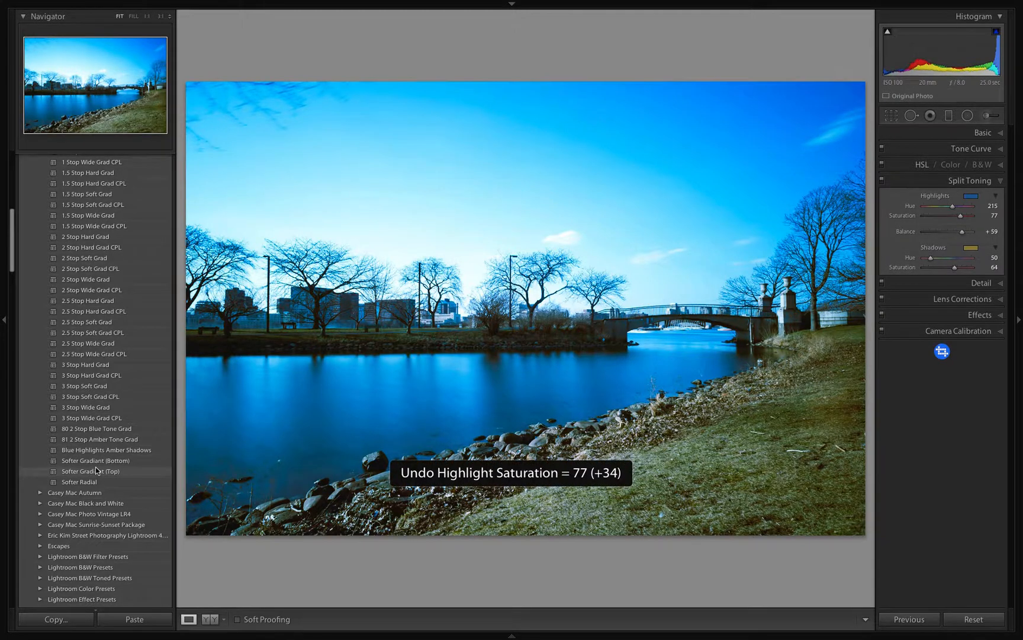
{"action": "key", "text": "ctrl+z"}
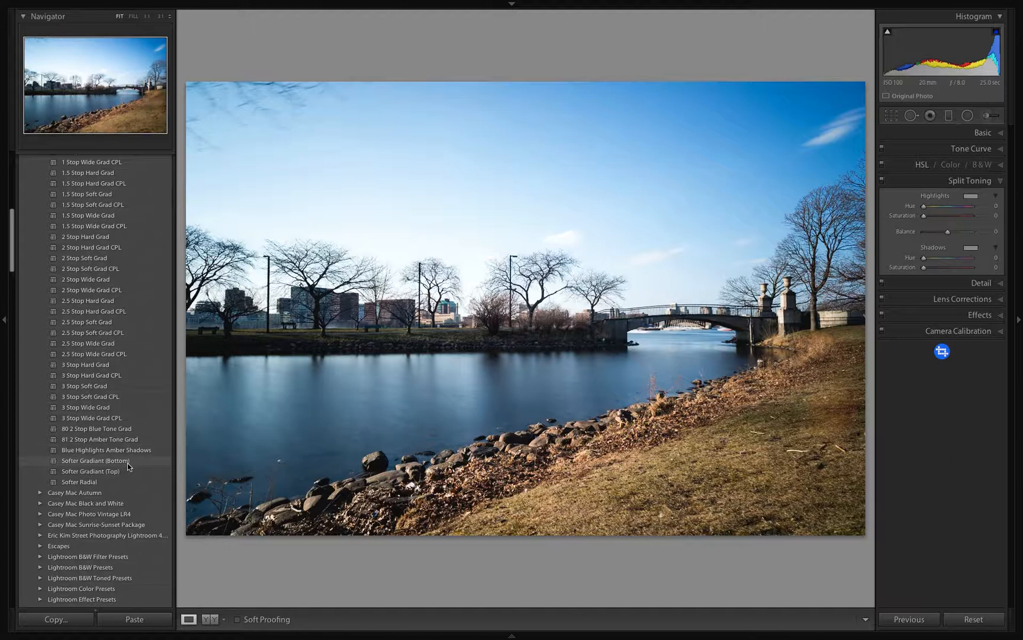
- Compare the Softer Gradiant (Bottom) and Softer Gradiant (Top) presets, keep the bottom one and check it against the before view
{"action": "left_click", "coordinate": [128, 463]}
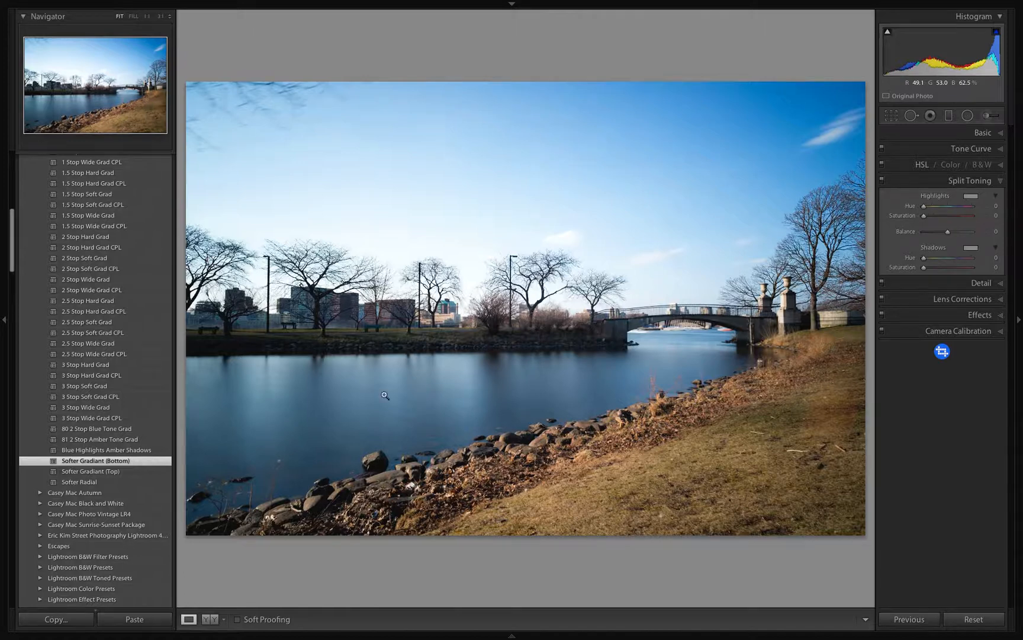
{"action": "left_click", "coordinate": [130, 472]}
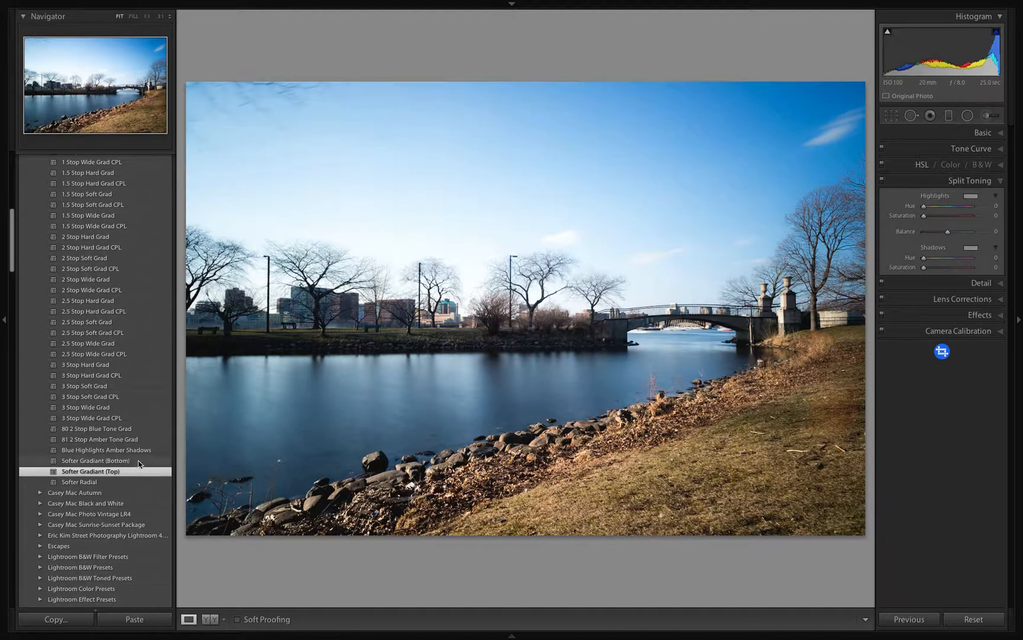
{"action": "left_click", "coordinate": [133, 461]}
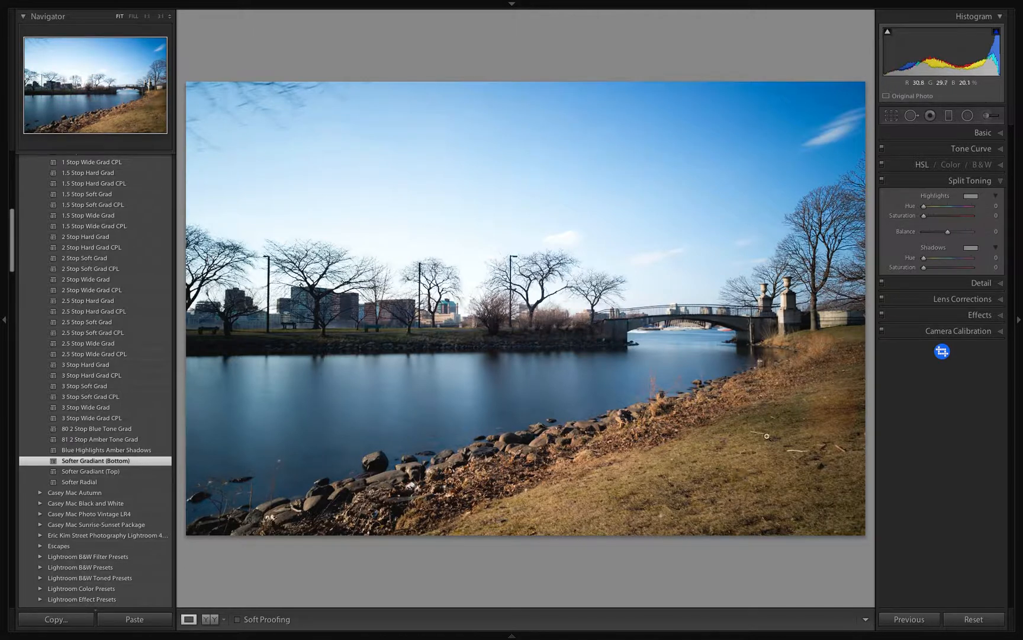
{"action": "key", "text": "backslash"}
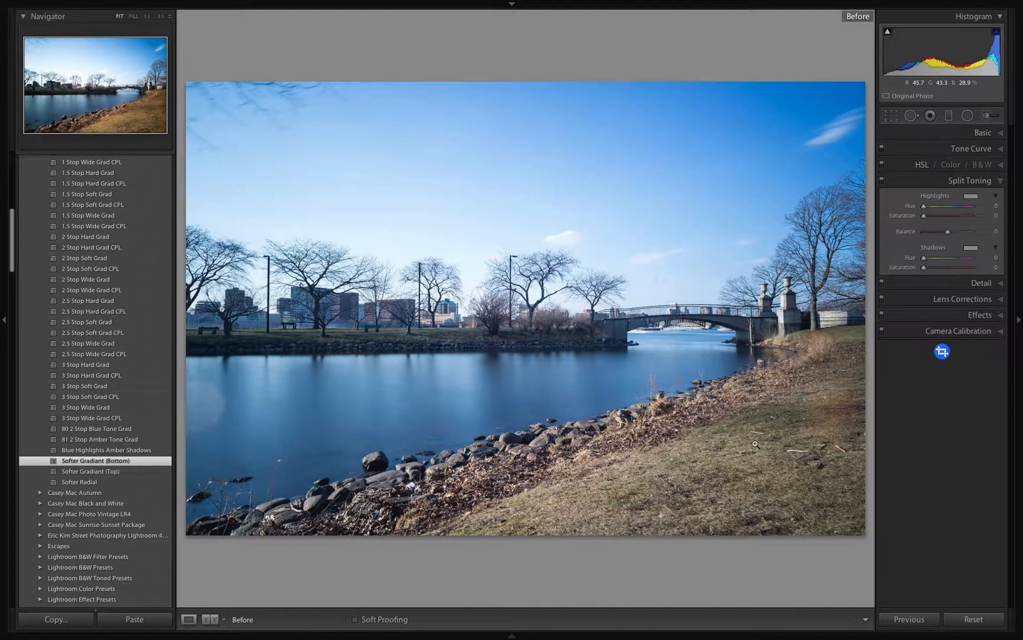
{"action": "key", "text": "backslash"}
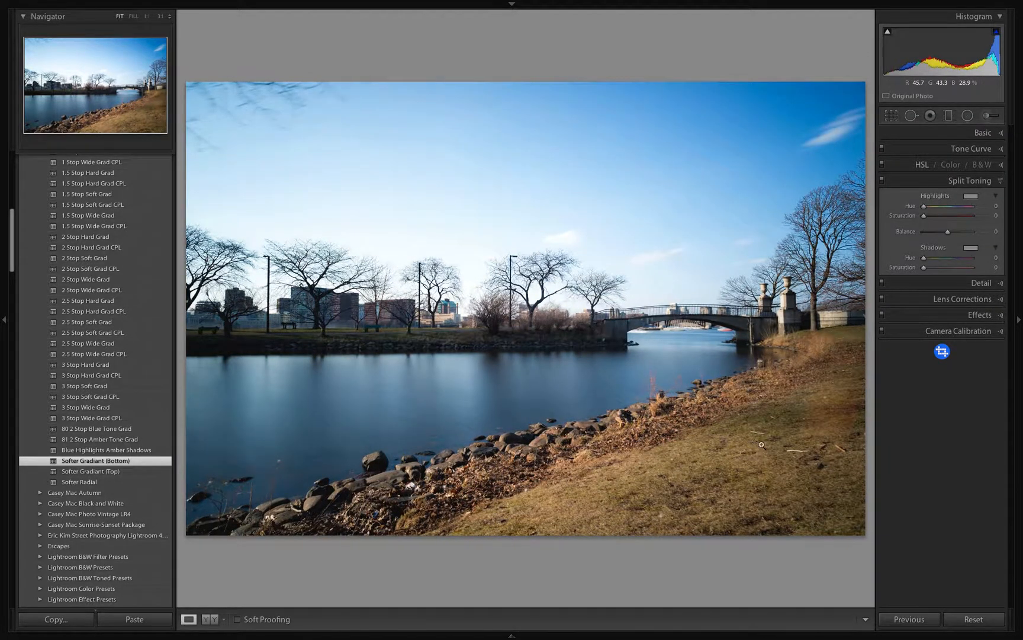
- Select the softening graduated filter, tilt it to match the shoreline's slope and move it onto the rocky bank
{"action": "key", "text": "m"}
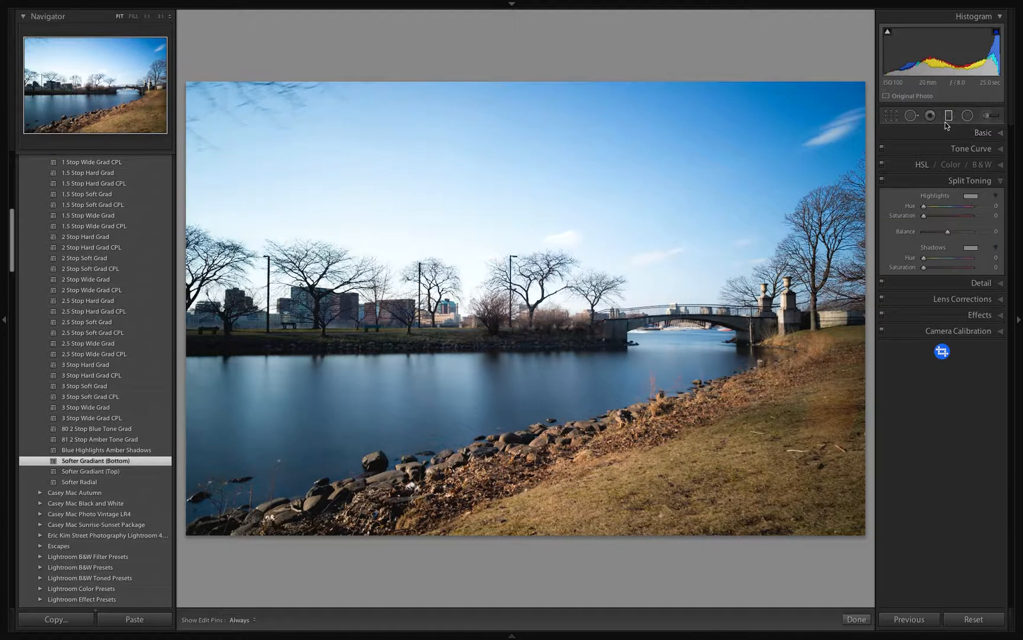
{"action": "left_click", "coordinate": [504, 306]}
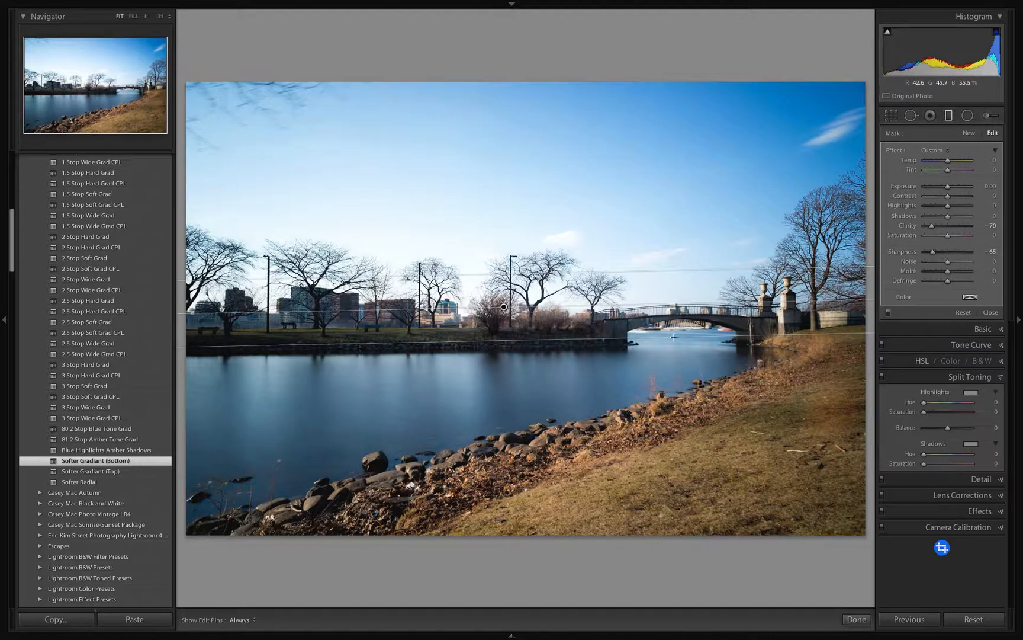
{"action": "left_click", "coordinate": [505, 308]}
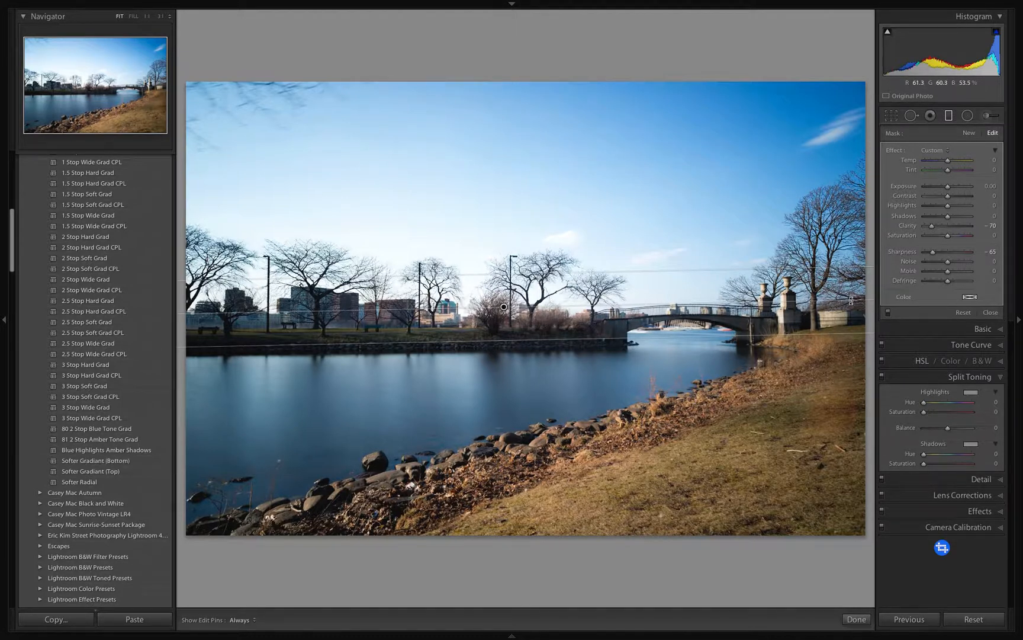
{"action": "left_click_drag", "start_coordinate": [852, 301], "coordinate": [833, 191]}
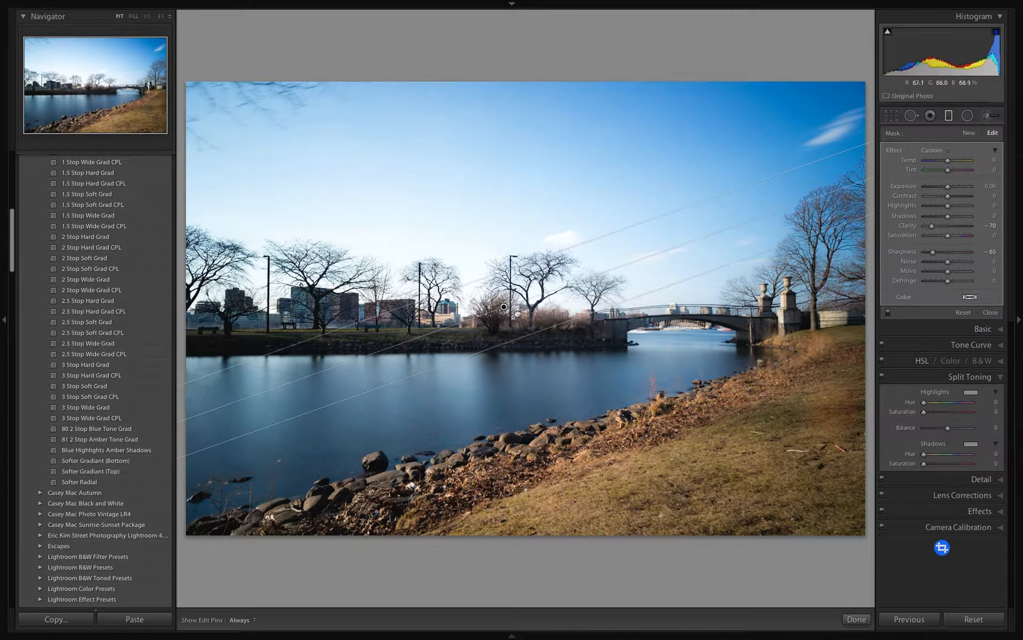
{"action": "left_click_drag", "start_coordinate": [505, 307], "coordinate": [576, 419]}
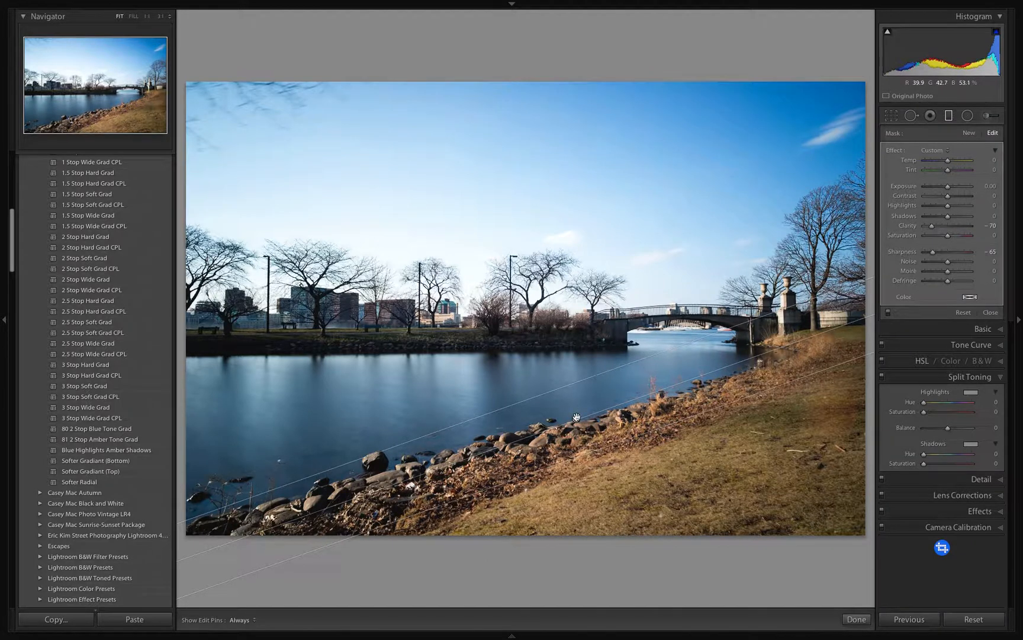
- Compare the repositioned softening gradient with the before view and close the graduated filter
{"action": "key", "text": "backslash"}
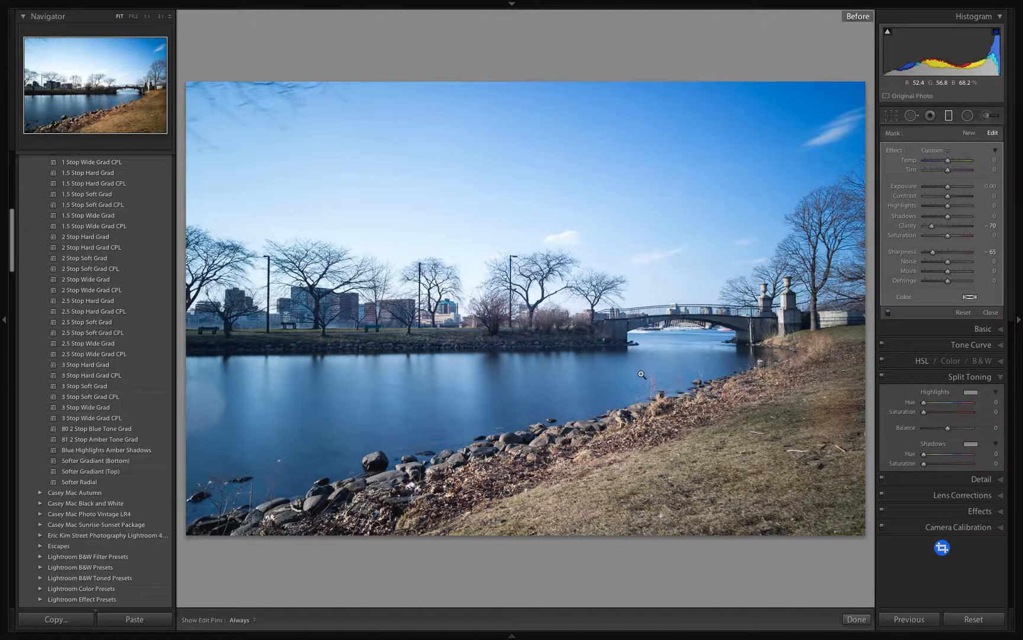
{"action": "key", "text": "backslash"}
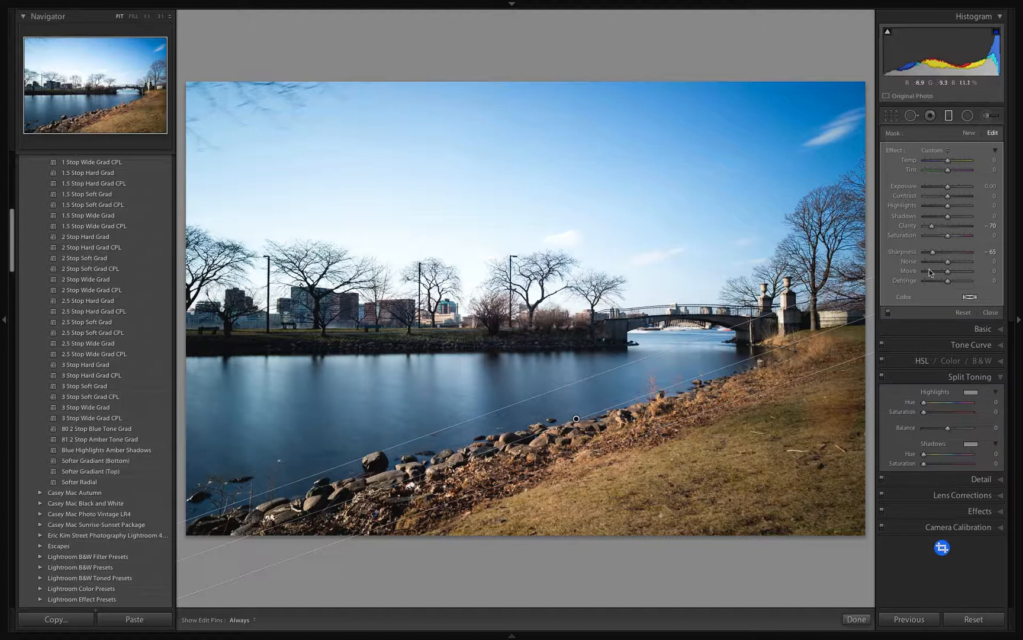
{"action": "left_click", "coordinate": [949, 115]}
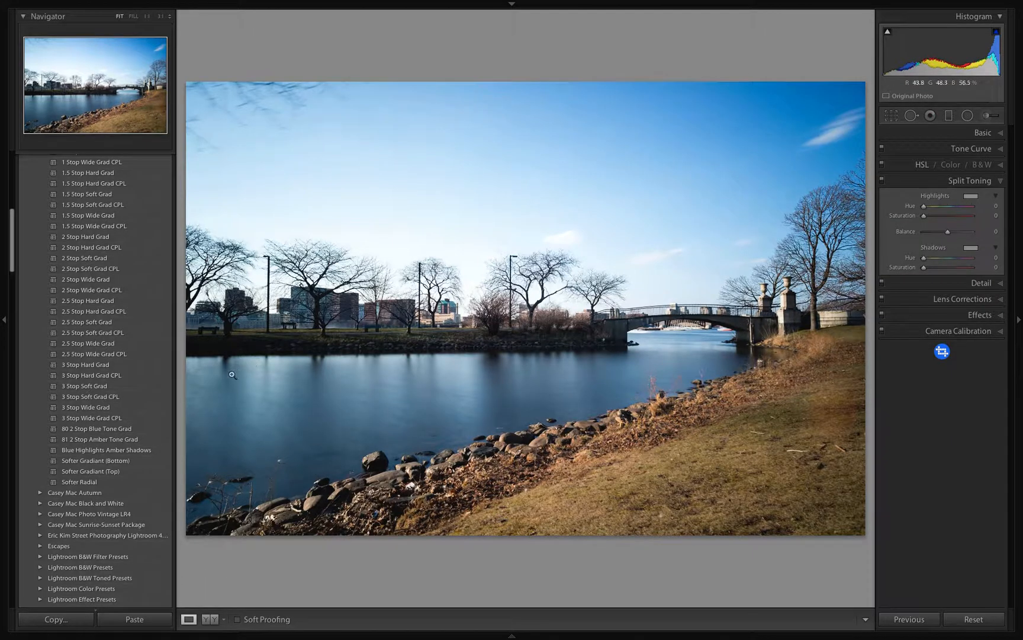
- Apply the Softer Radial preset and select its radial filter on the photo for editing
{"action": "left_click", "coordinate": [120, 482]}
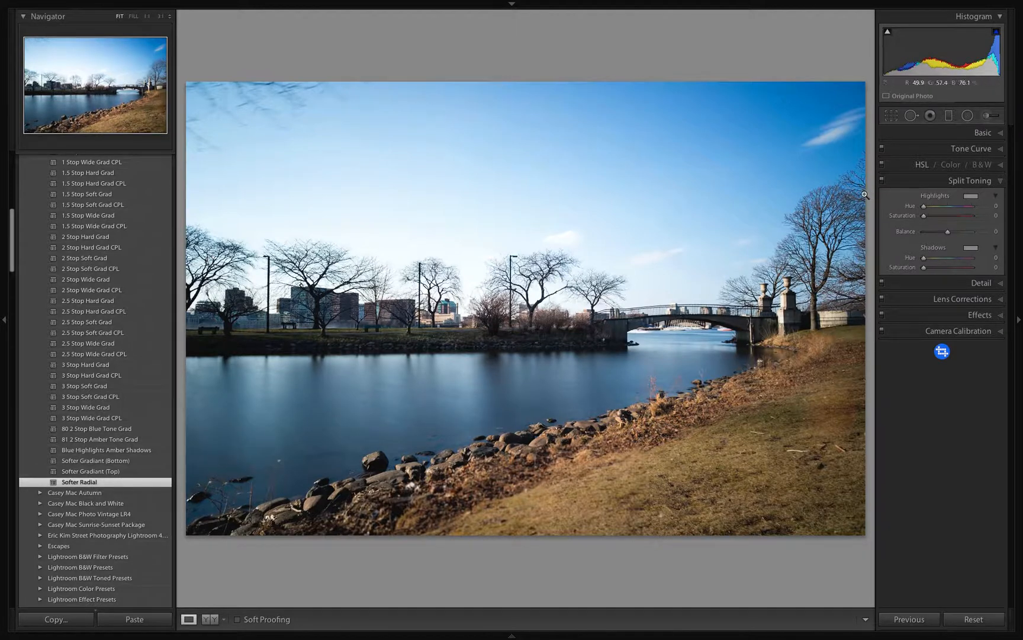
{"action": "left_click", "coordinate": [966, 115]}
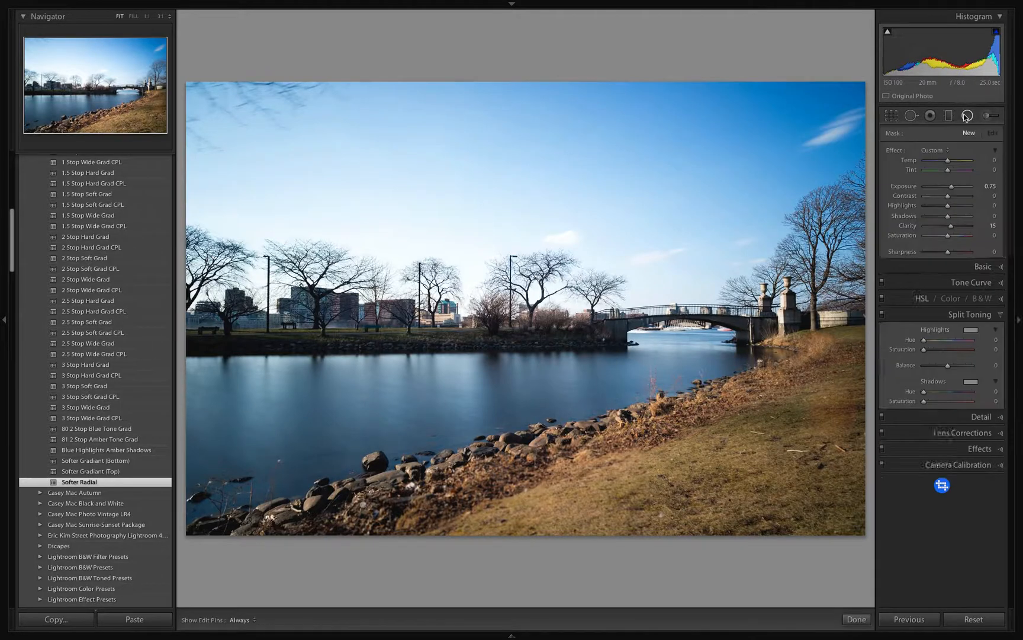
{"action": "left_click", "coordinate": [363, 505]}
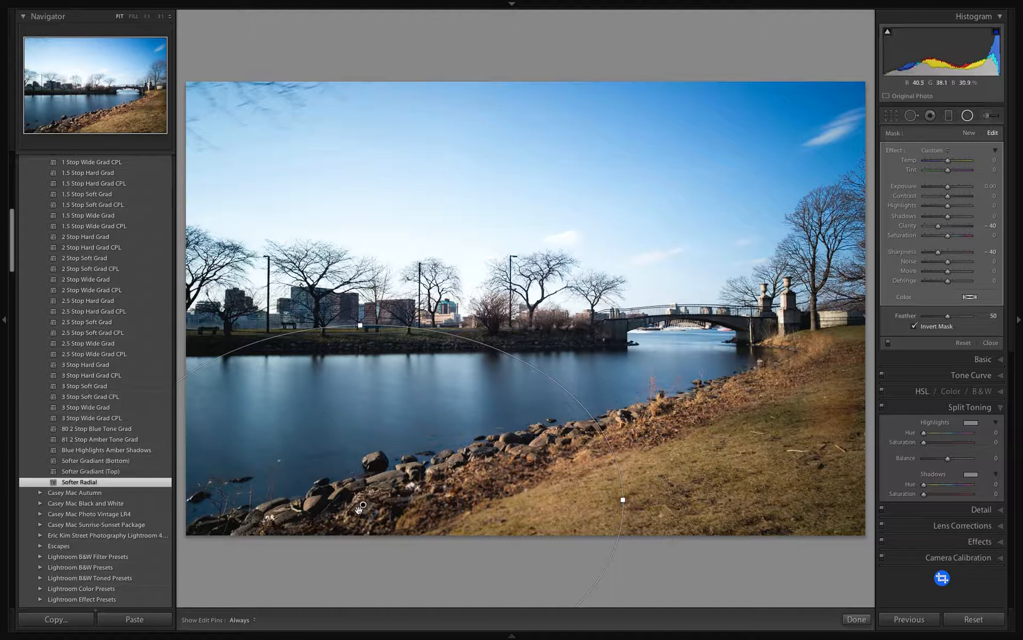
- Move the radial filter onto the water, widen and flatten its ellipse, tilt it along the shoreline, and close the filter
{"action": "left_click_drag", "start_coordinate": [363, 508], "coordinate": [390, 423]}
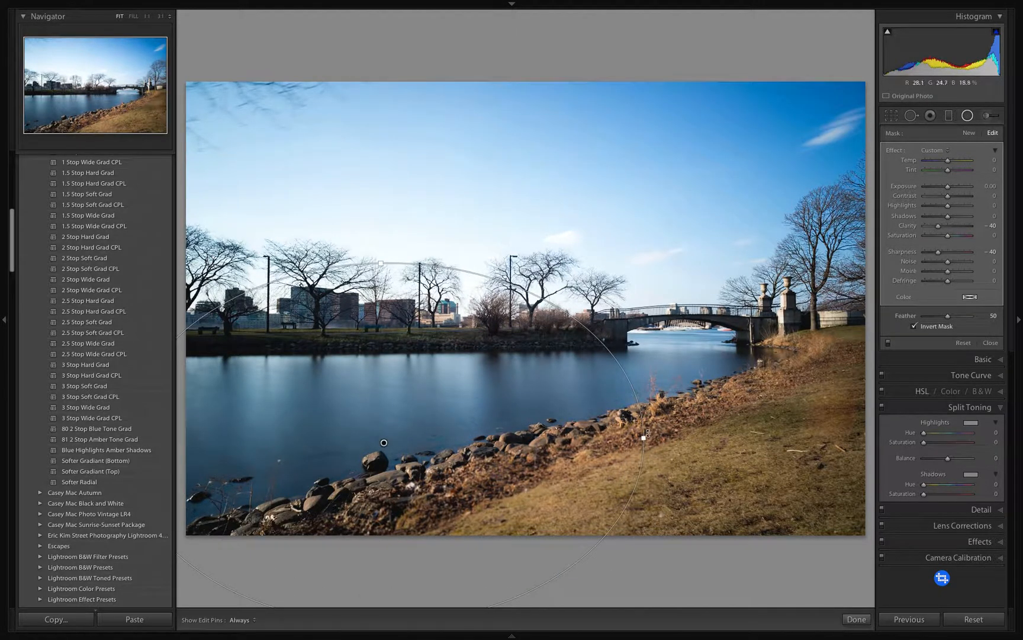
{"action": "left_click_drag", "start_coordinate": [644, 438], "coordinate": [743, 385]}
{"action": "left_click_drag", "start_coordinate": [378, 262], "coordinate": [383, 369]}
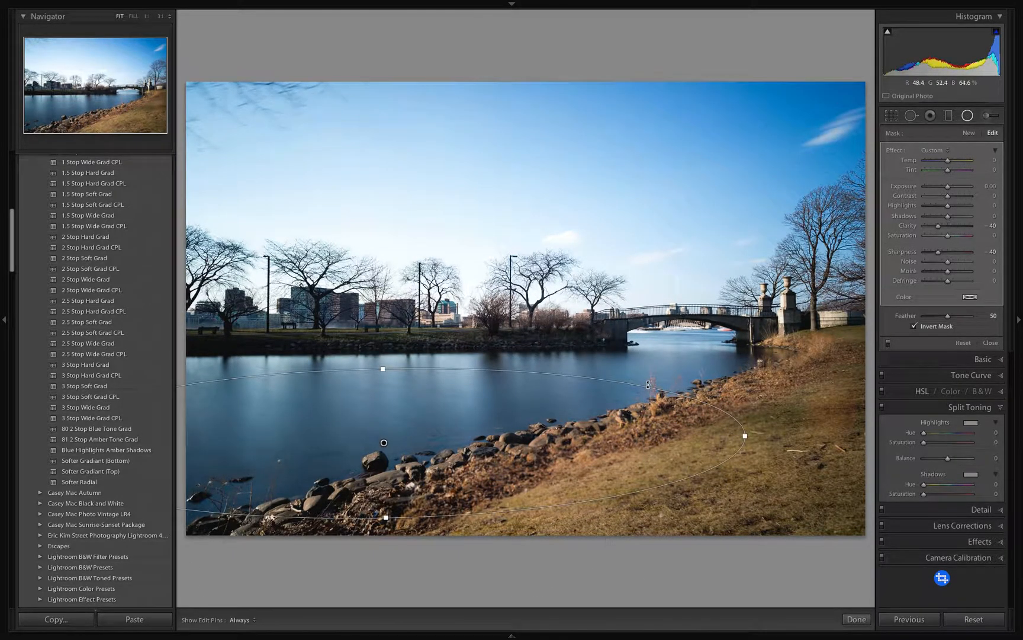
{"action": "left_click_drag", "start_coordinate": [648, 384], "coordinate": [616, 341]}
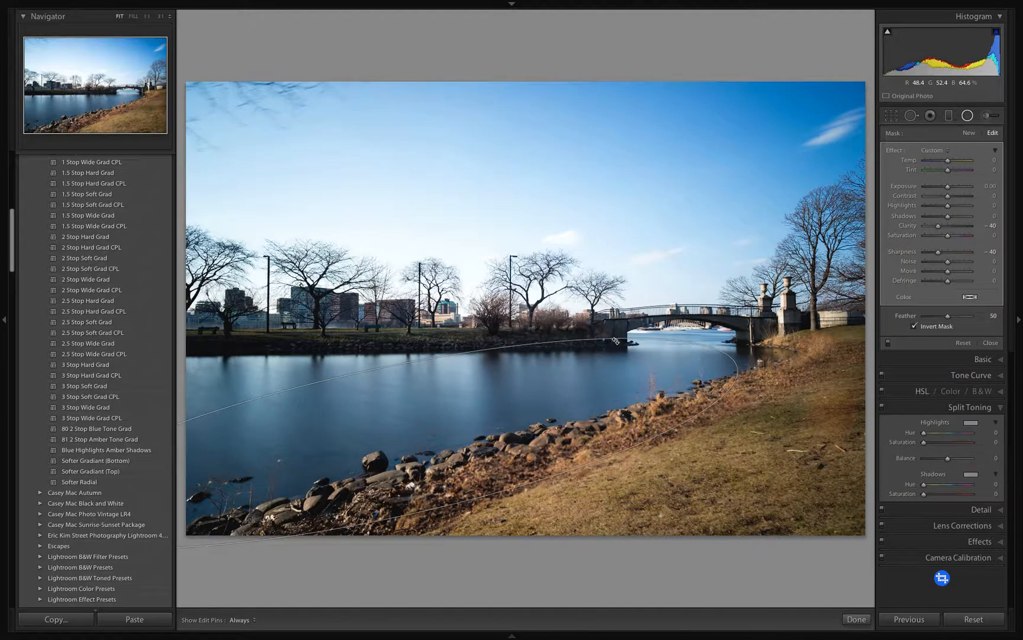
{"action": "left_click_drag", "start_coordinate": [376, 423], "coordinate": [374, 415]}
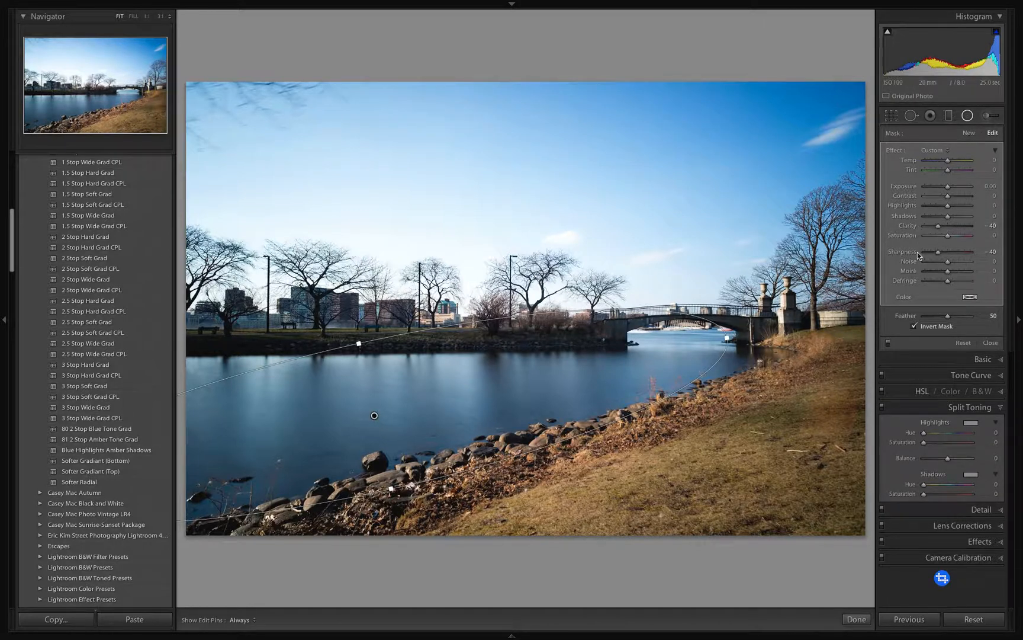
{"action": "left_click", "coordinate": [968, 117]}
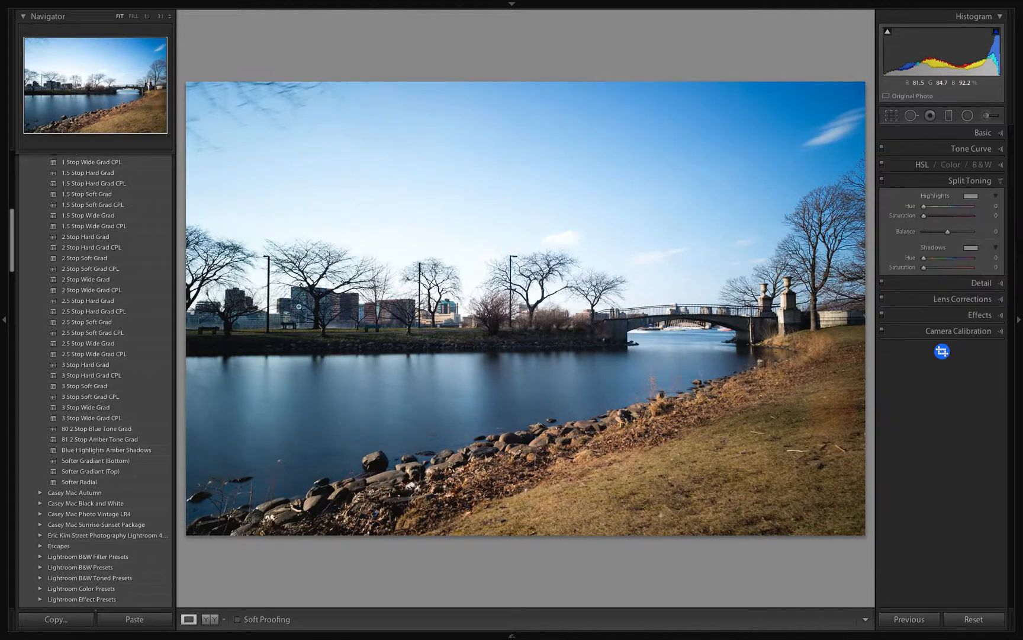
{"action": "scroll", "coordinate": [101, 344], "scroll_direction": "up", "scroll_amount": 10}
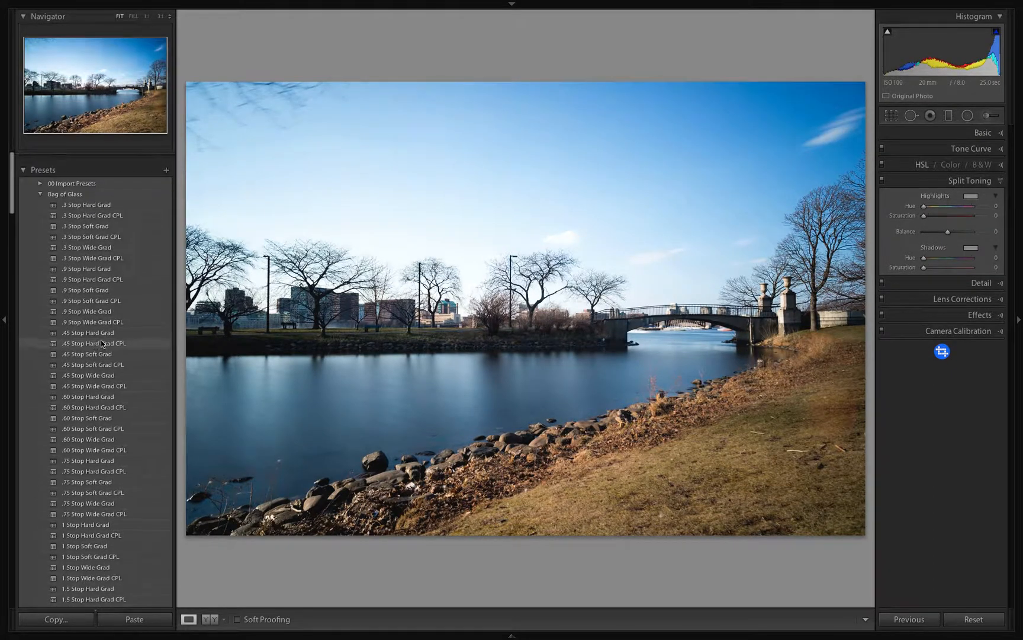
{"action": "scroll", "coordinate": [119, 302], "scroll_direction": "down", "scroll_amount": 2}
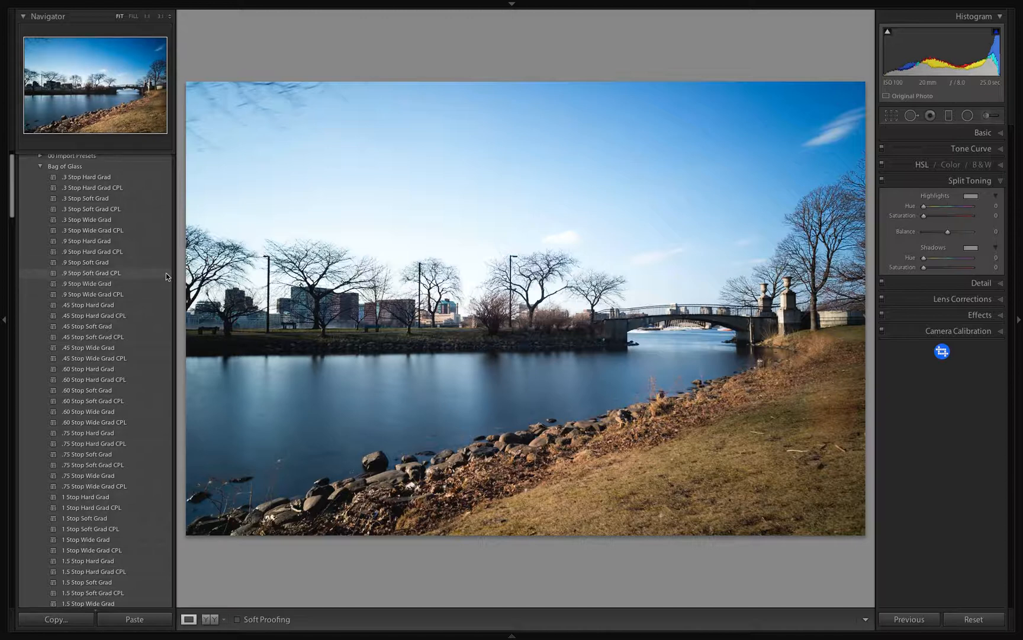
{"action": "key", "text": "Tab"}
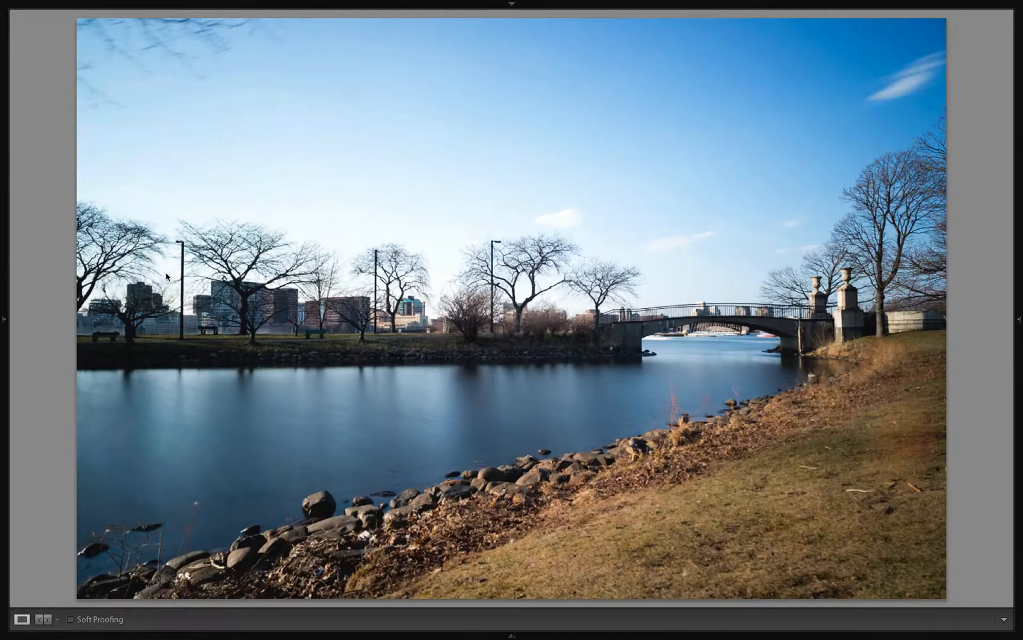
{"action": "key", "text": "Tab"}
- Open the Presets preferences and show the Lightroom presets folder in Finder
{"action": "mouse_move", "coordinate": [98, 5]}
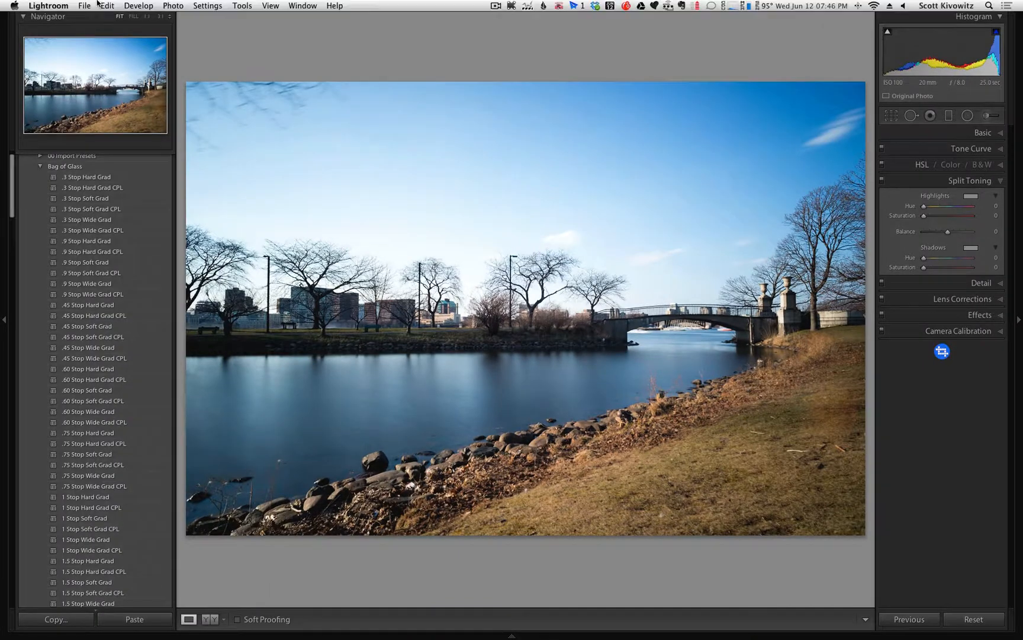
{"action": "left_click", "coordinate": [47, 6]}
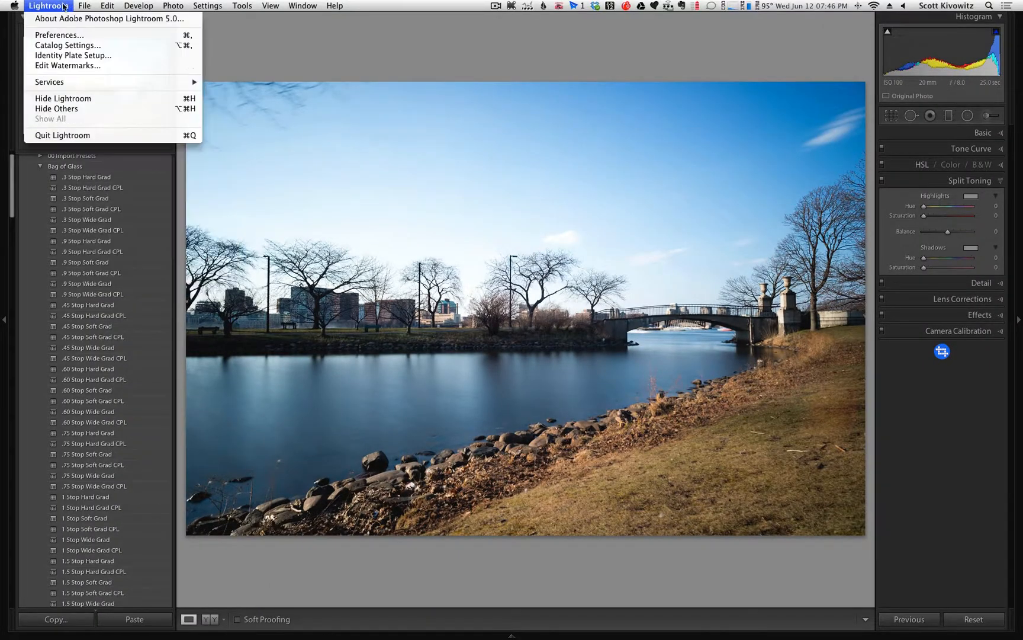
{"action": "left_click", "coordinate": [73, 35]}
{"action": "left_click_drag", "start_coordinate": [449, 84], "coordinate": [547, 139]}
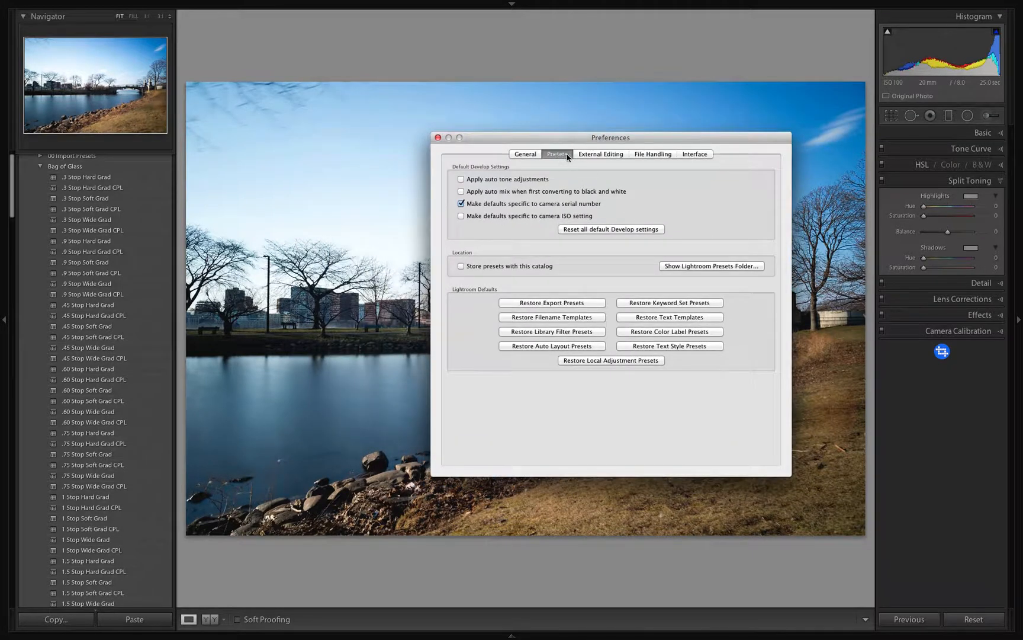
{"action": "left_click", "coordinate": [737, 270]}
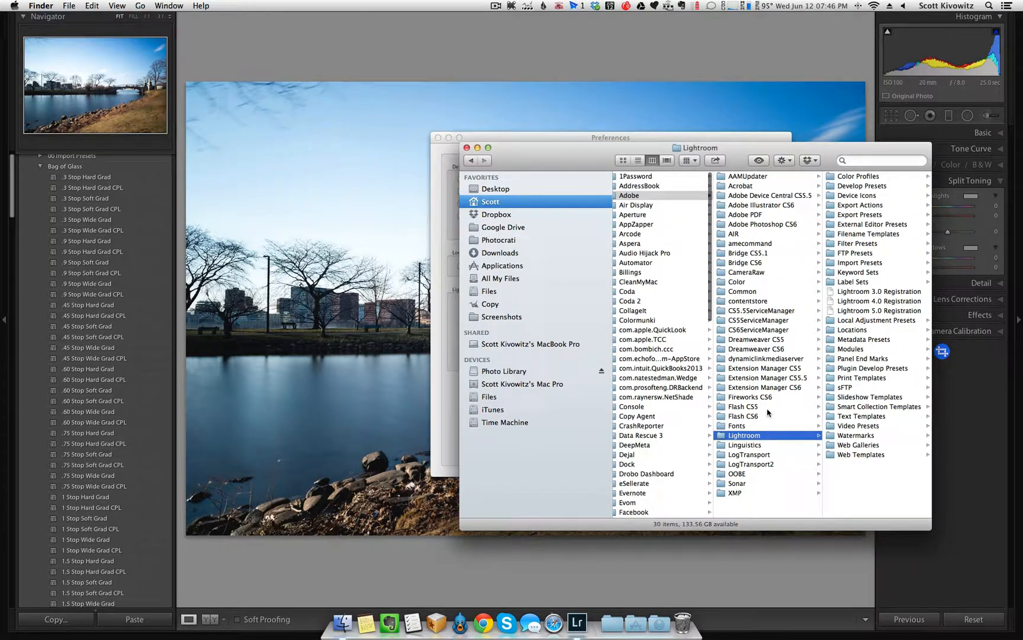
- View the Bag of Glass folder inside Develop Presets, and close the Finder window and the Preferences
{"action": "left_click", "coordinate": [853, 186]}
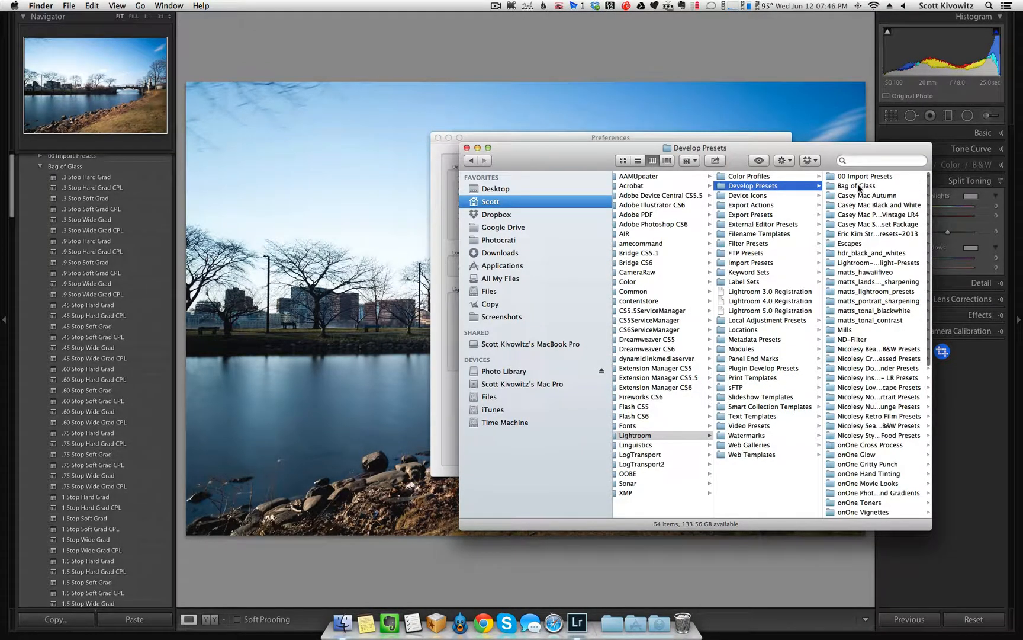
{"action": "left_click", "coordinate": [858, 187]}
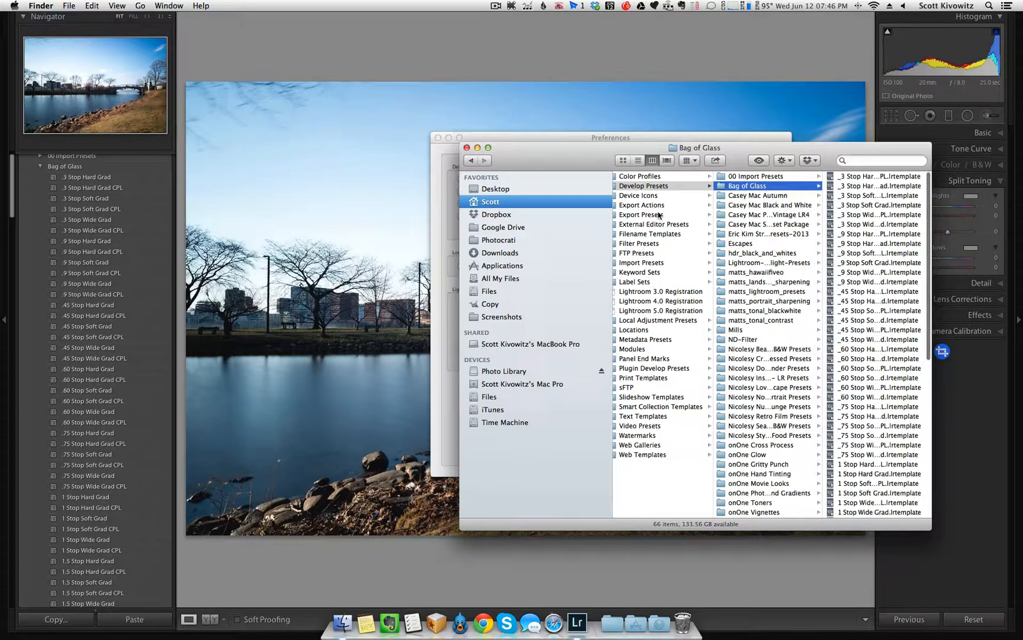
{"action": "left_click", "coordinate": [468, 147]}
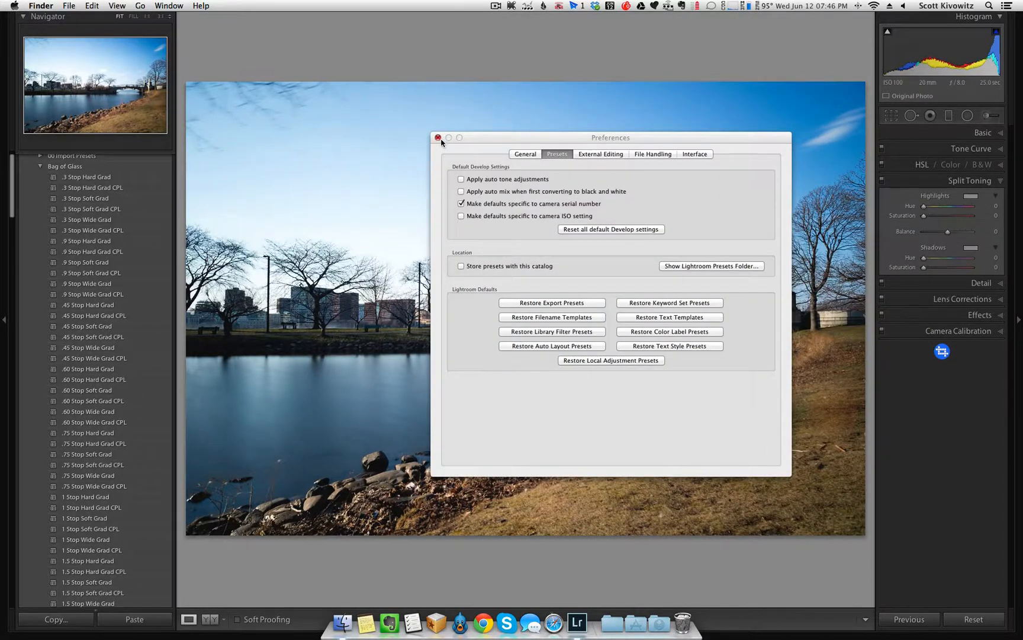
{"action": "left_click", "coordinate": [438, 137]}
- Show the Import option for the 00 Import Presets folder and dismiss it without importing anything
{"action": "scroll", "coordinate": [50, 181], "scroll_direction": "up", "scroll_amount": 2}
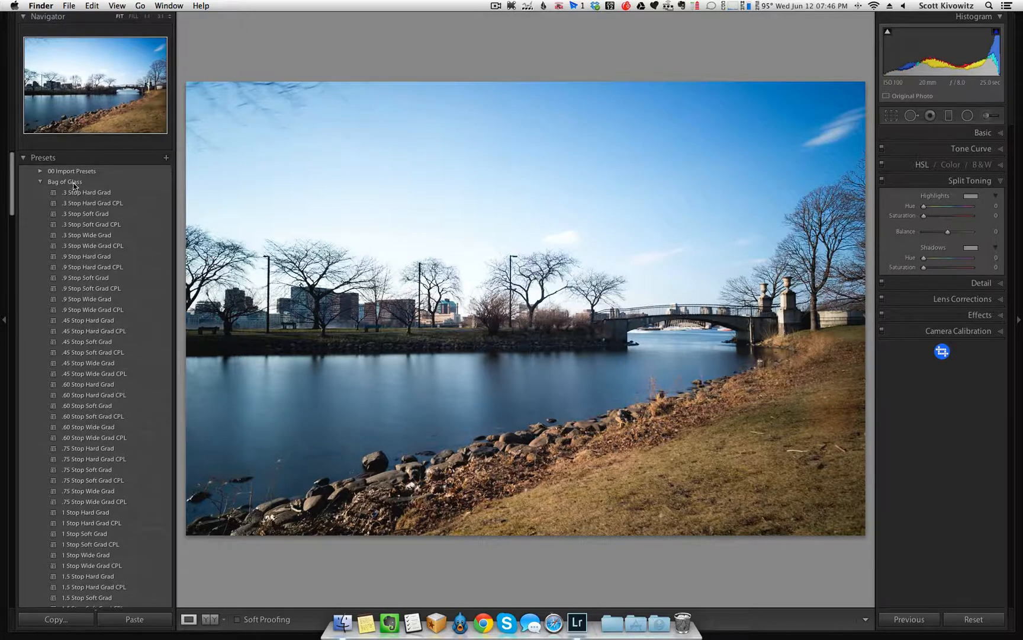
{"action": "right_click", "coordinate": [105, 173]}
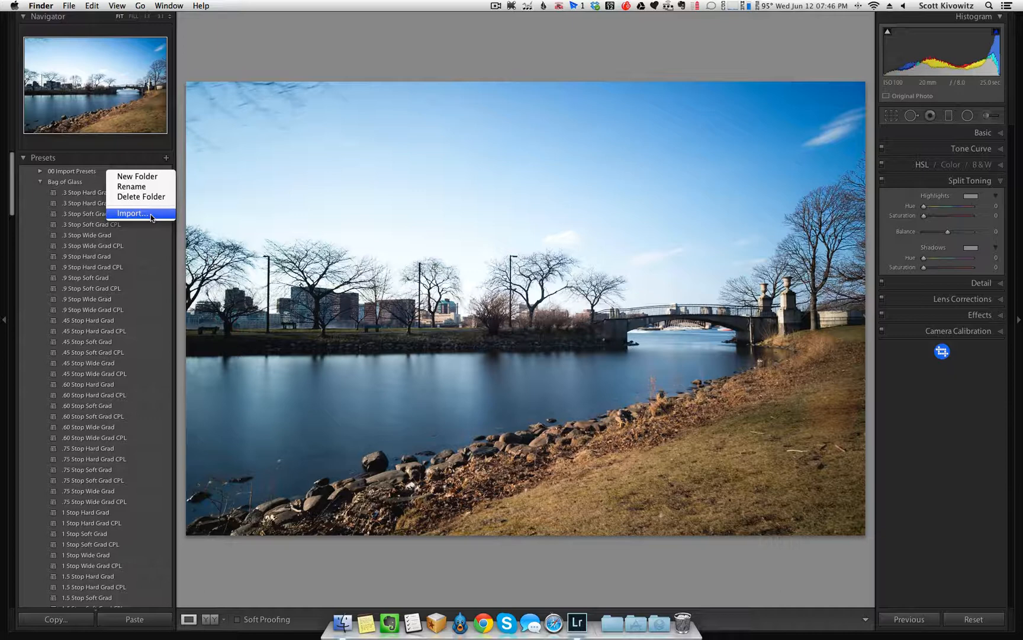
{"action": "left_click", "coordinate": [294, 230]}
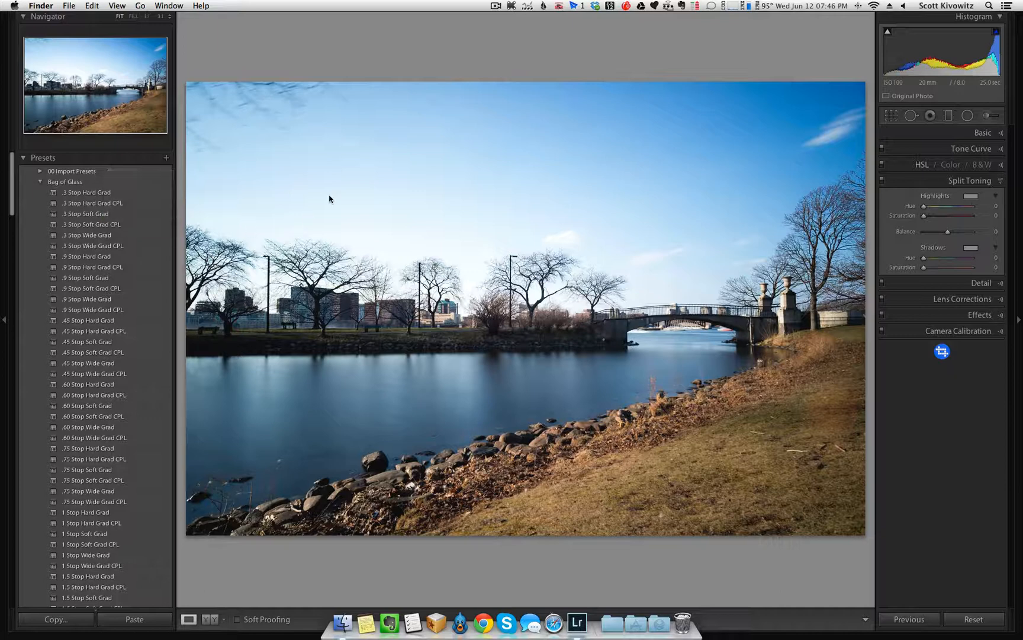